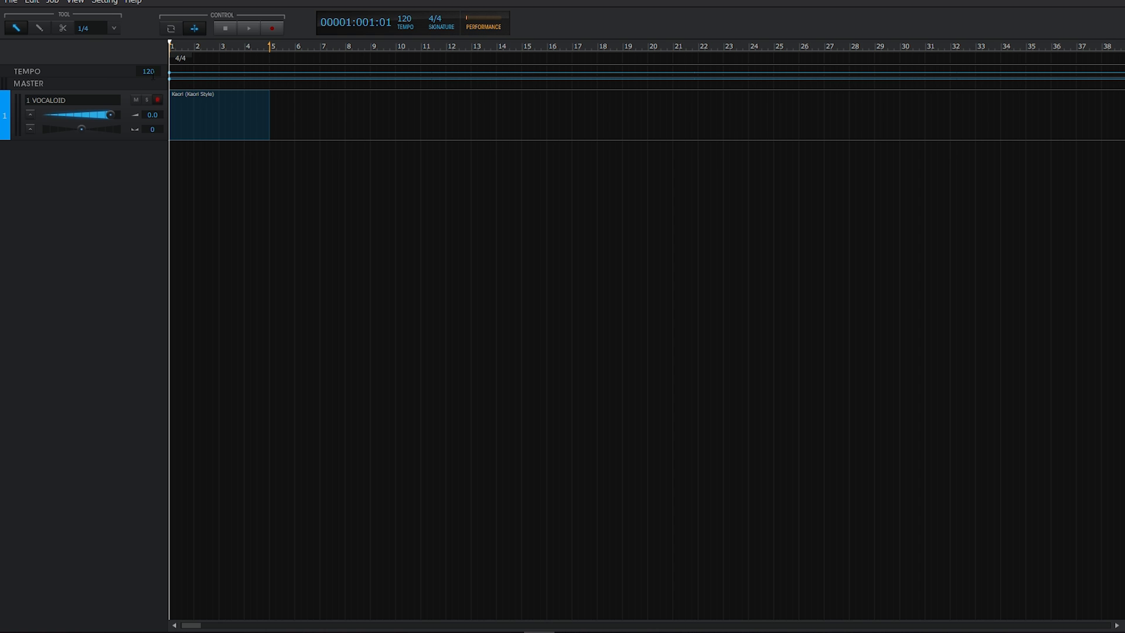
- Set the project tempo to 140
double_click(147, 72)
type("140")
key("Return")
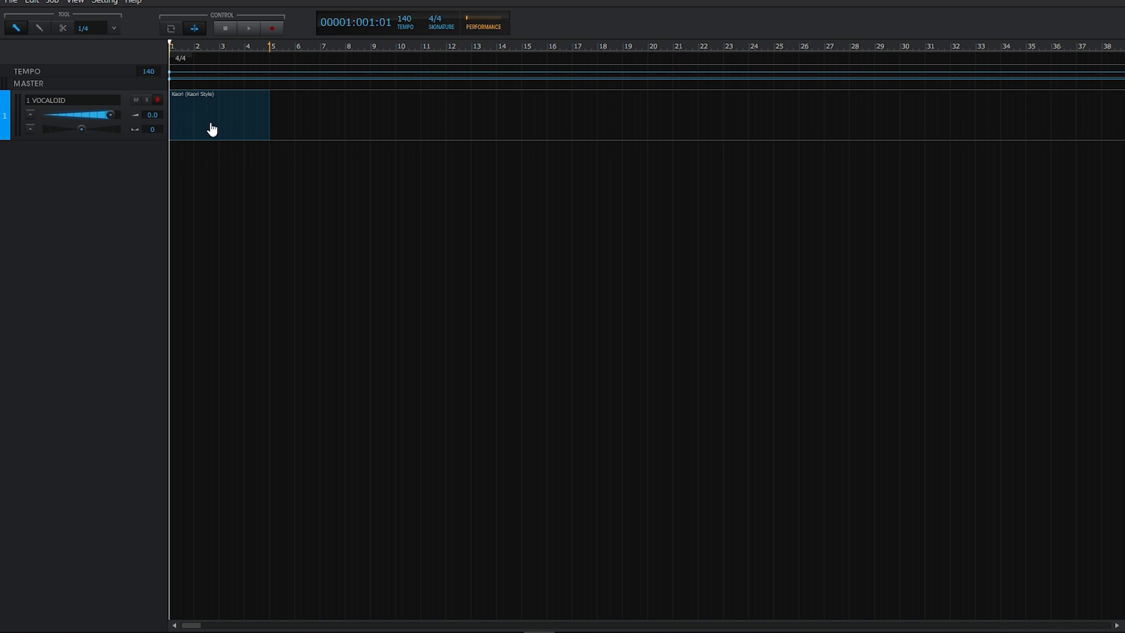
- Open the vocal part on track 1 for editing and change its voice to Amy
double_click(223, 112)
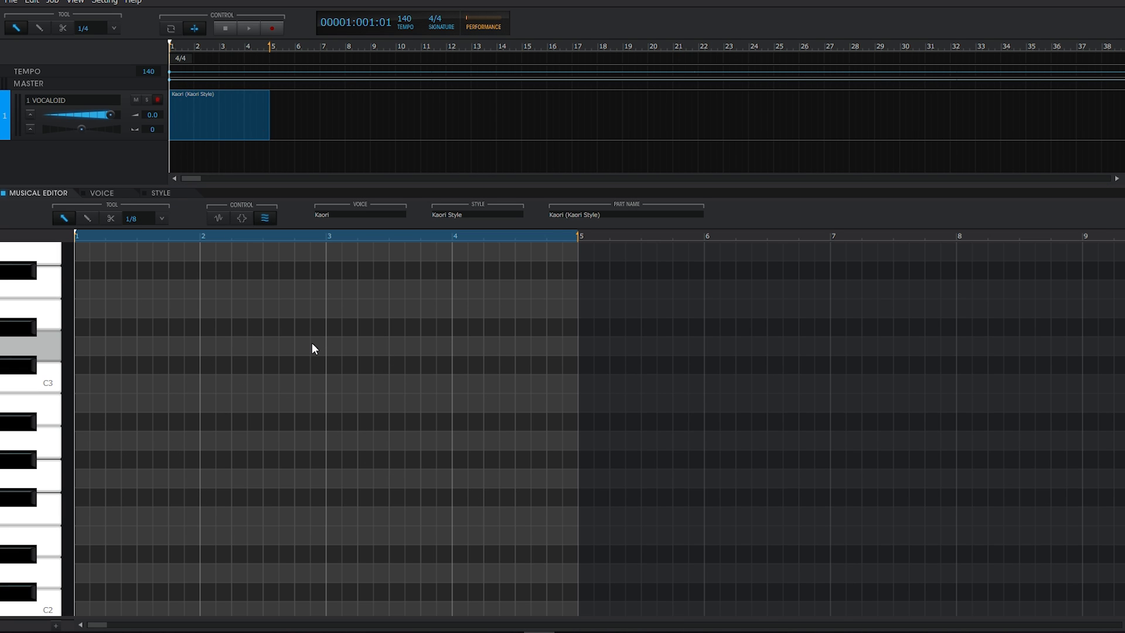
left_click(100, 194)
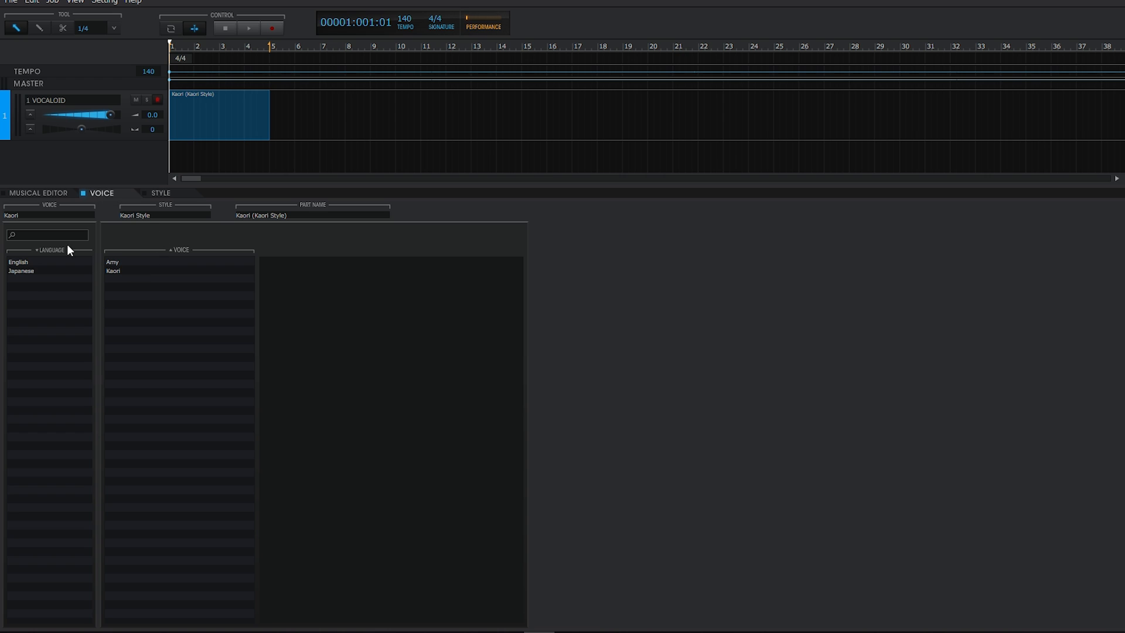
left_click(127, 262)
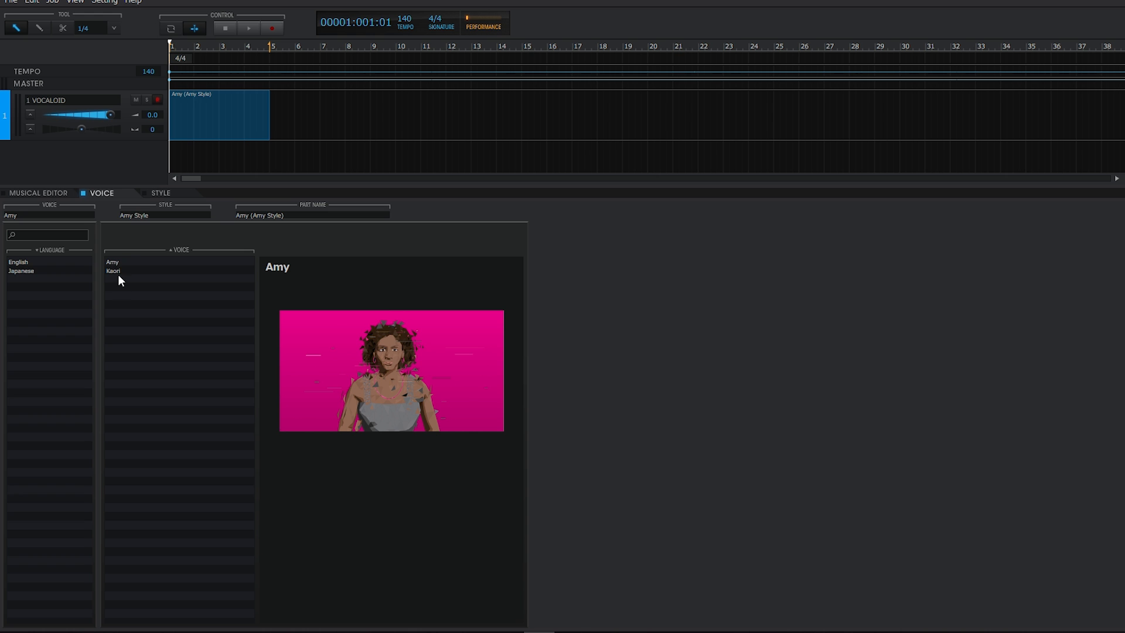
- Filter the style presets by the Cute color and apply the Character preset to the part
left_click(161, 193)
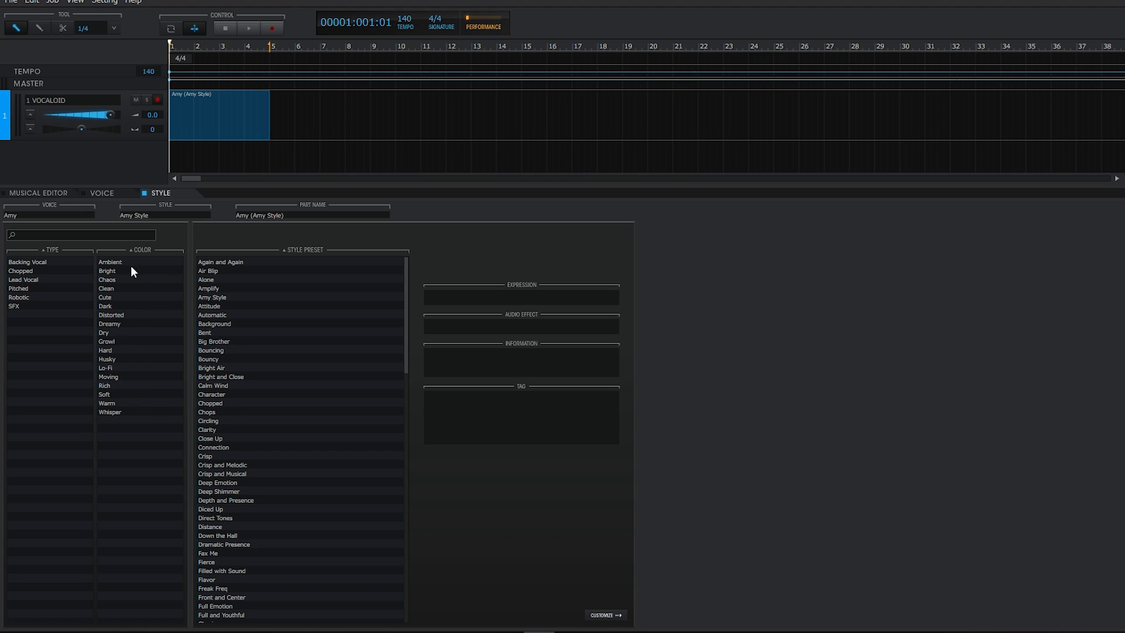
left_click(105, 297)
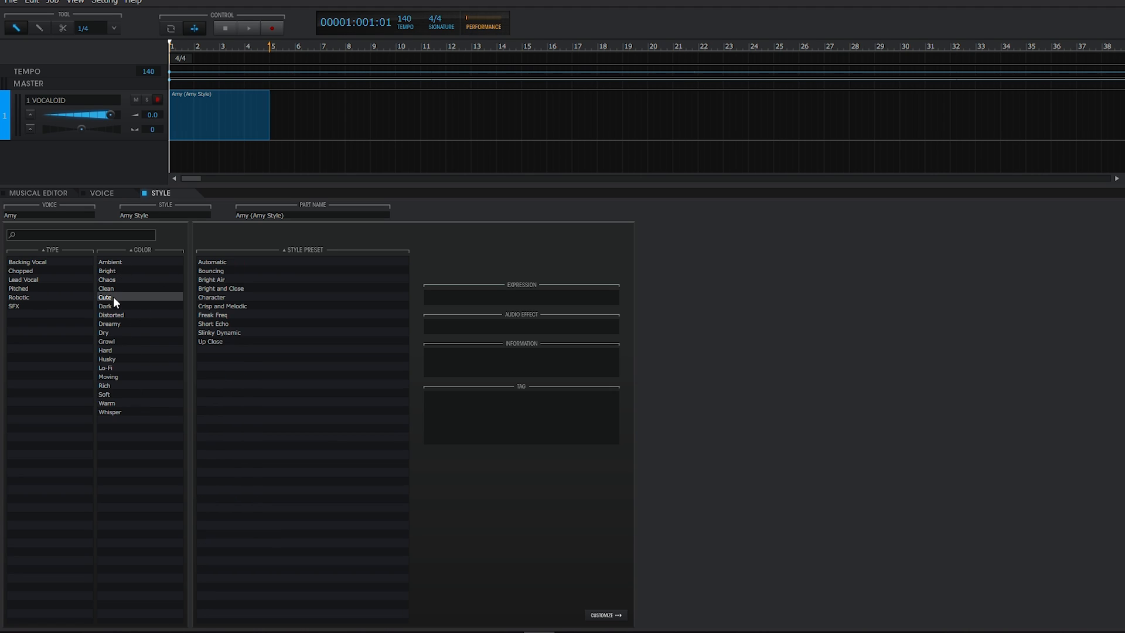
left_click(223, 279)
left_click(233, 298)
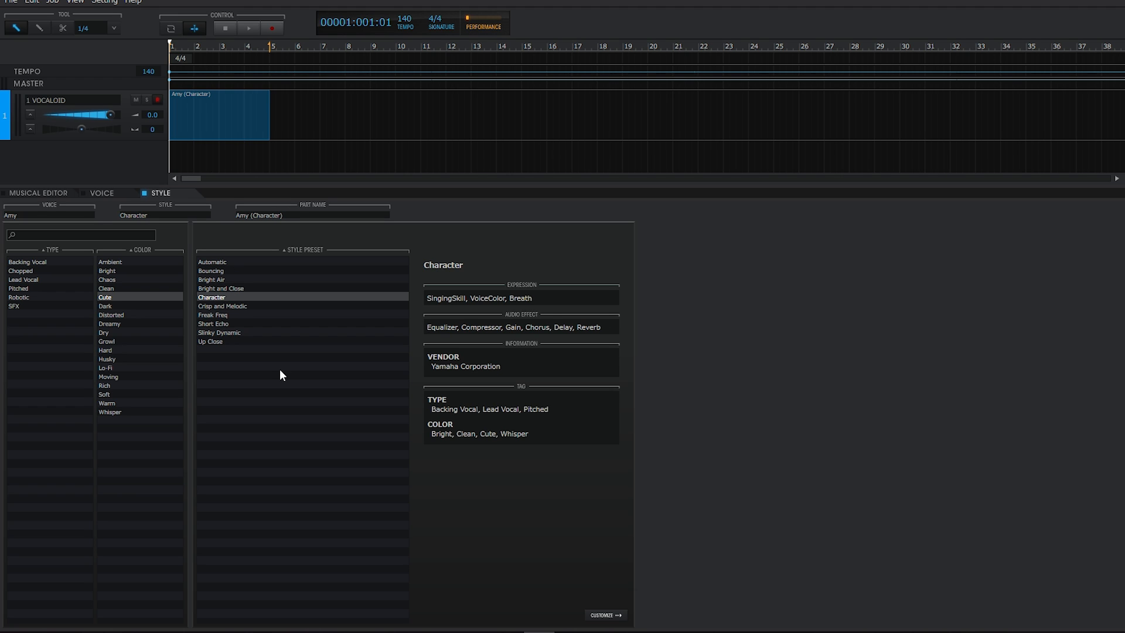
- Customize the style with the Clean singing skill from the Pop genre and set its amount to 3
left_click(604, 614)
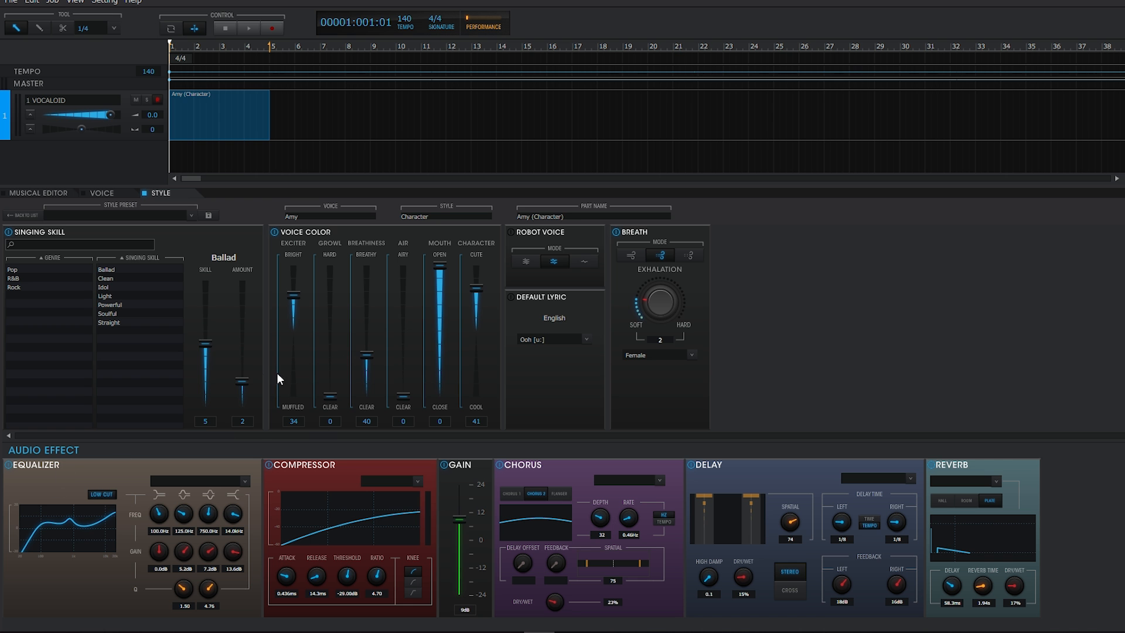
left_click(31, 269)
left_click(116, 278)
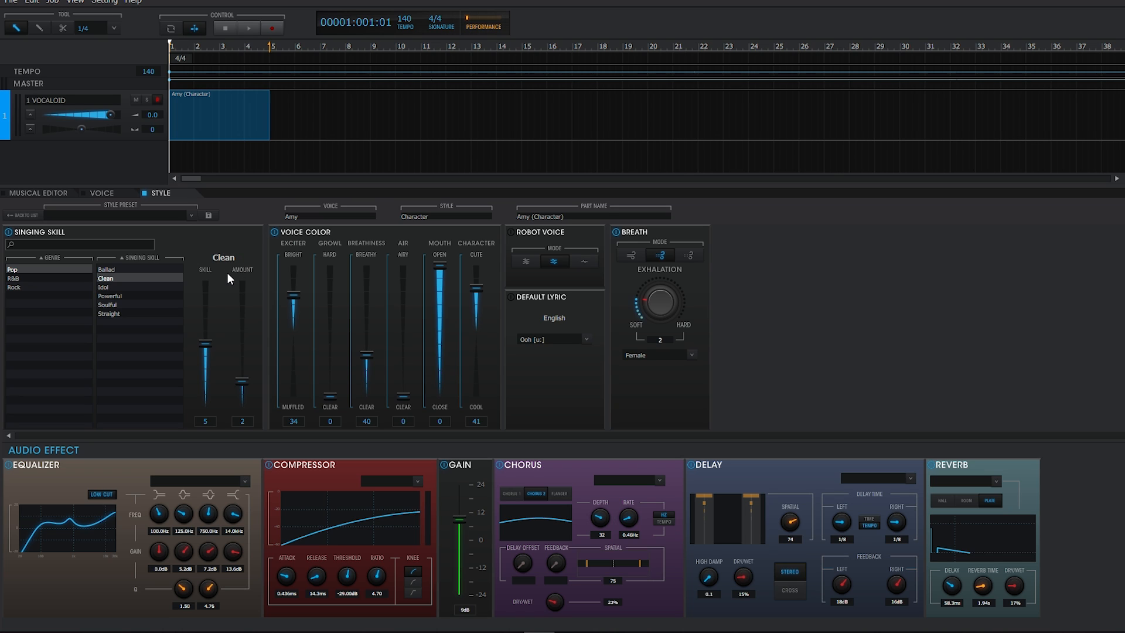
left_click(124, 283)
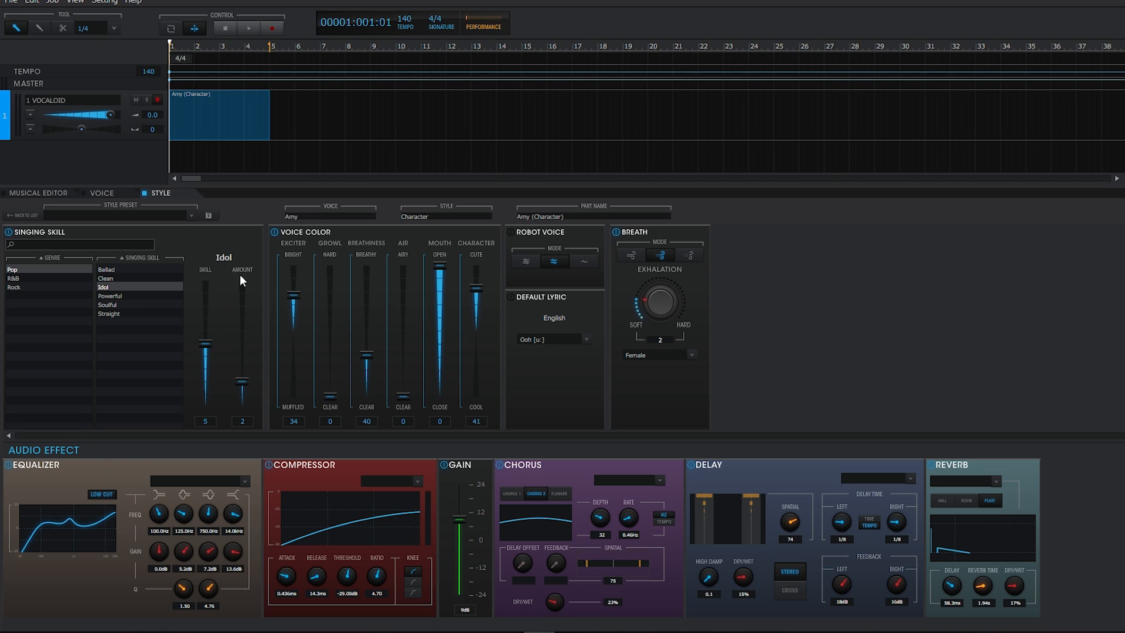
left_click(117, 279)
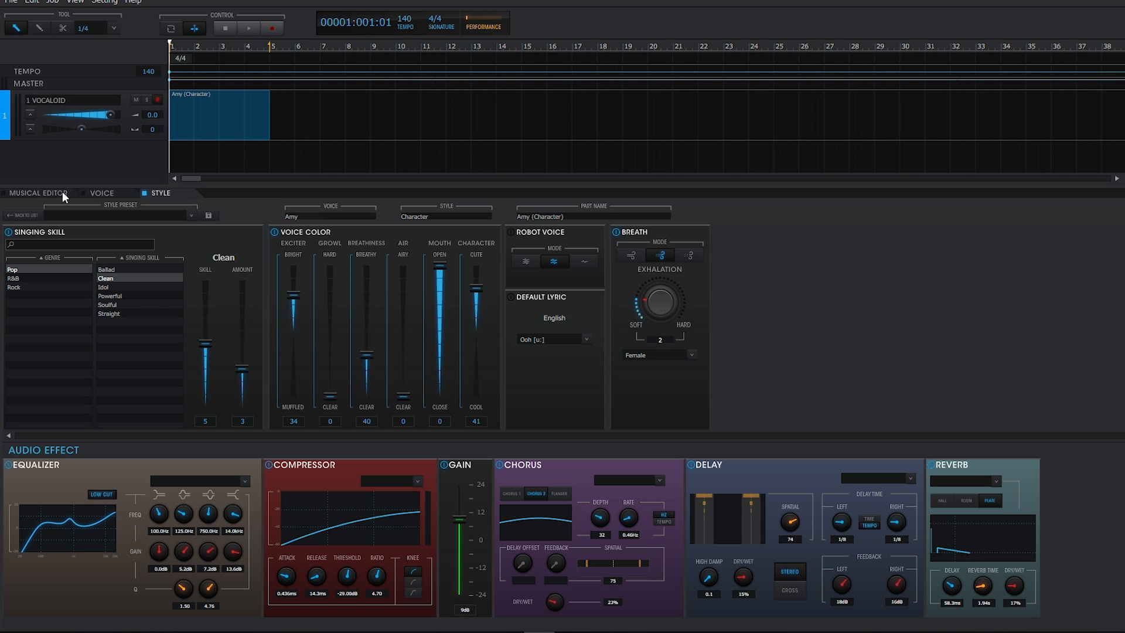
- Enter notes C3, E3, G3 and C4 across bar 1 with the lyrics "this ain't it chief" and play them back
left_click(46, 192)
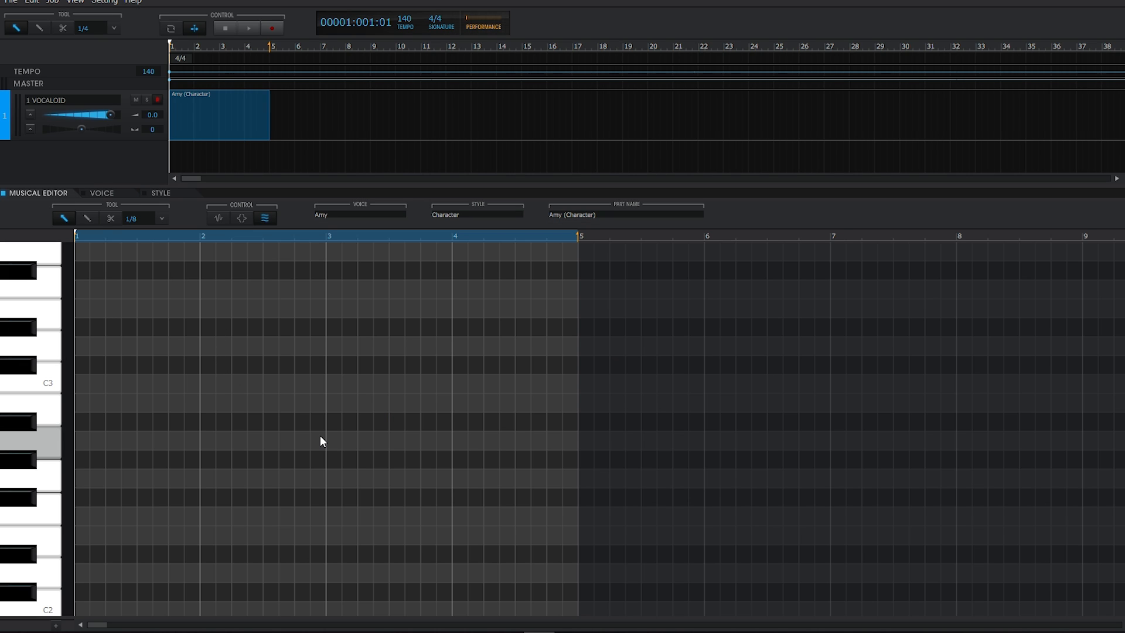
scroll(320, 436, "up", 1)
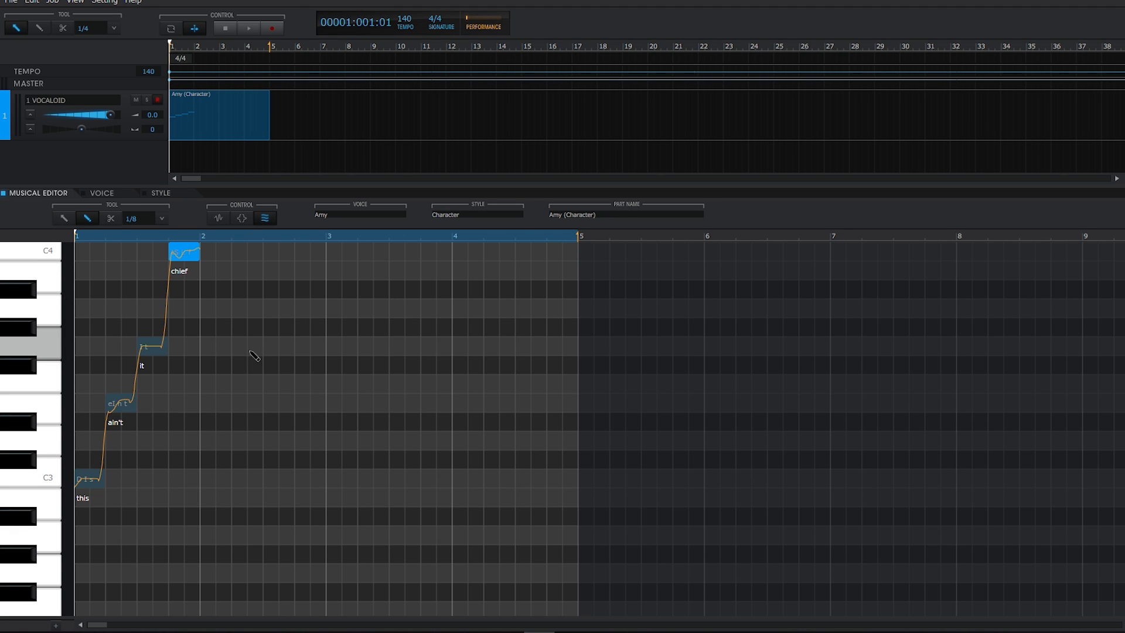
left_click(248, 29)
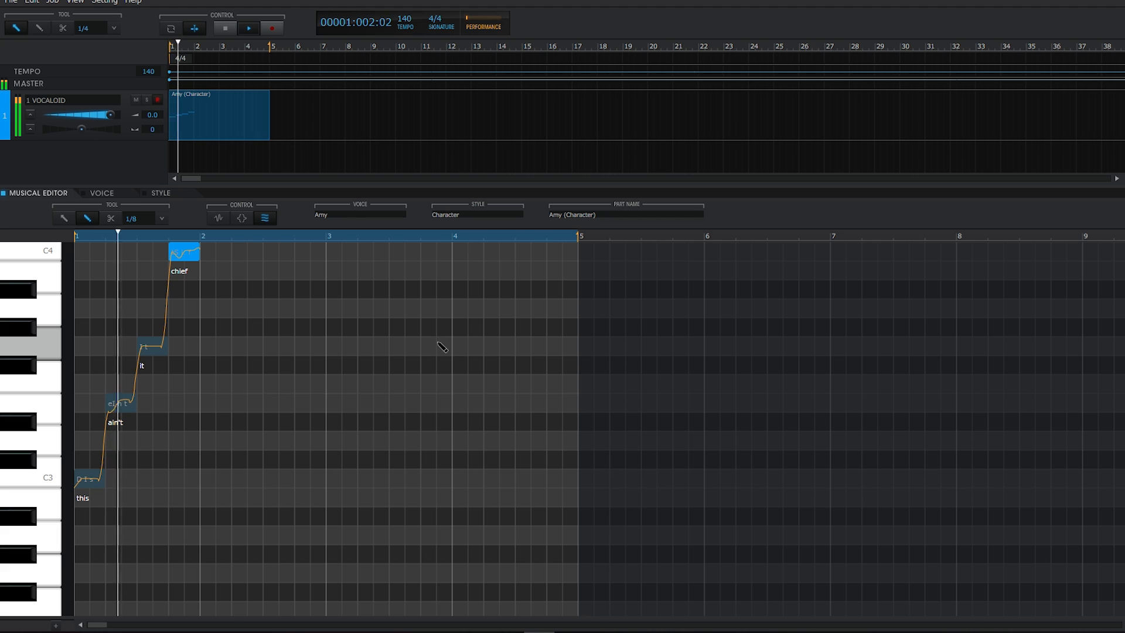
left_click(225, 28)
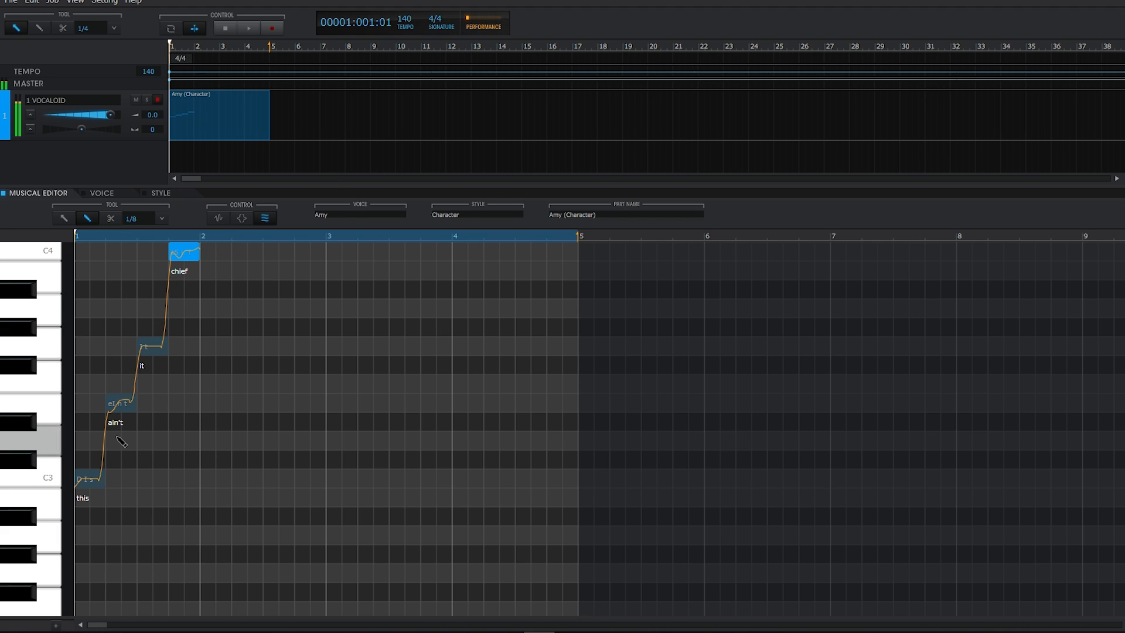
- Examine the lyric entries of the four notes and the phoneme options offered for them
double_click(89, 506)
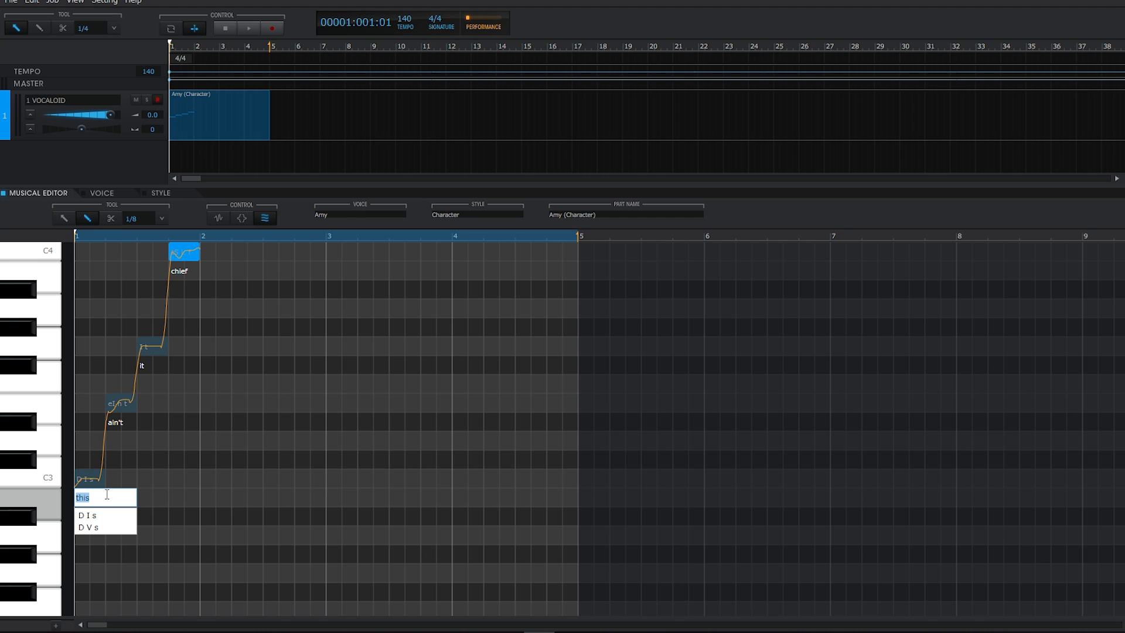
double_click(114, 424)
double_click(150, 347)
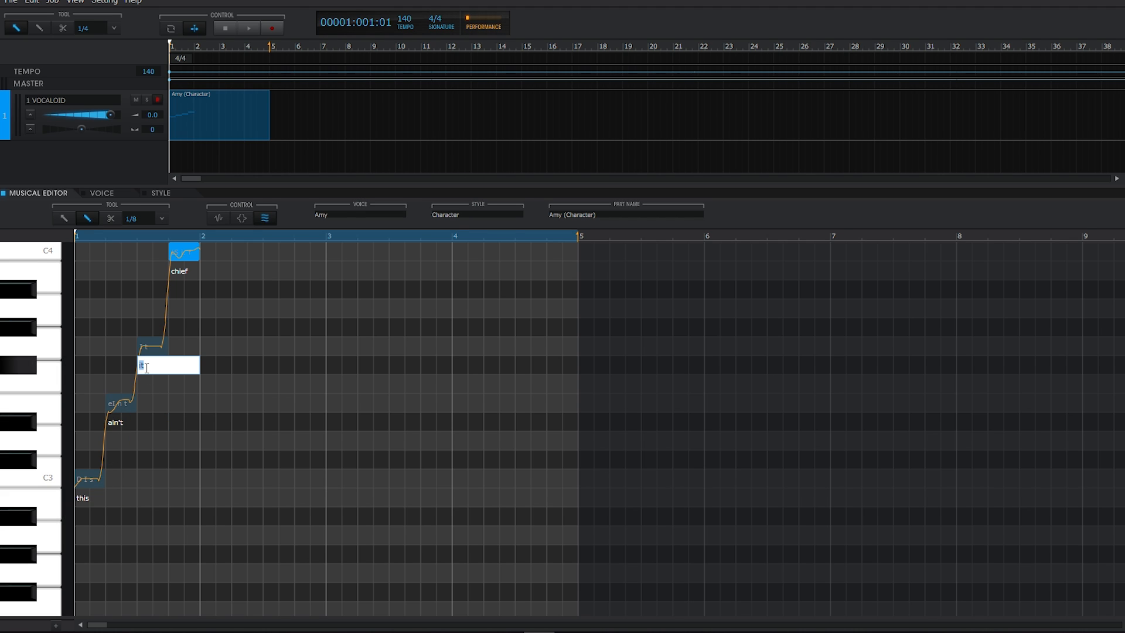
double_click(189, 256)
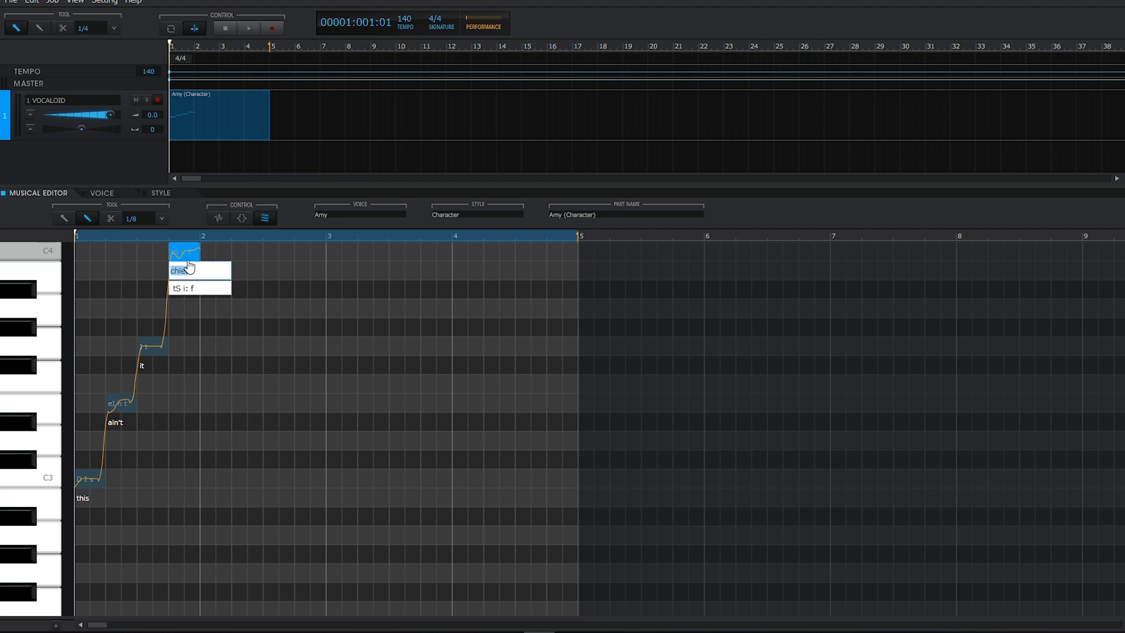
key("Return")
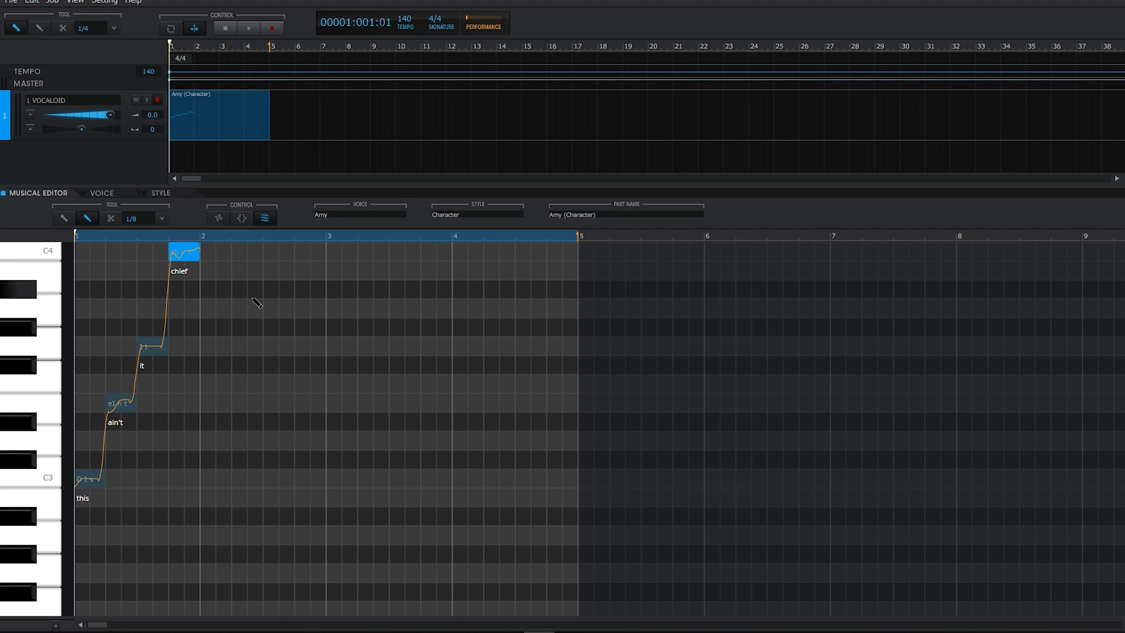
- Raise the Clean singing skill level to 9 and its amount to 8 in the style settings while auditioning the phrase
left_click(156, 194)
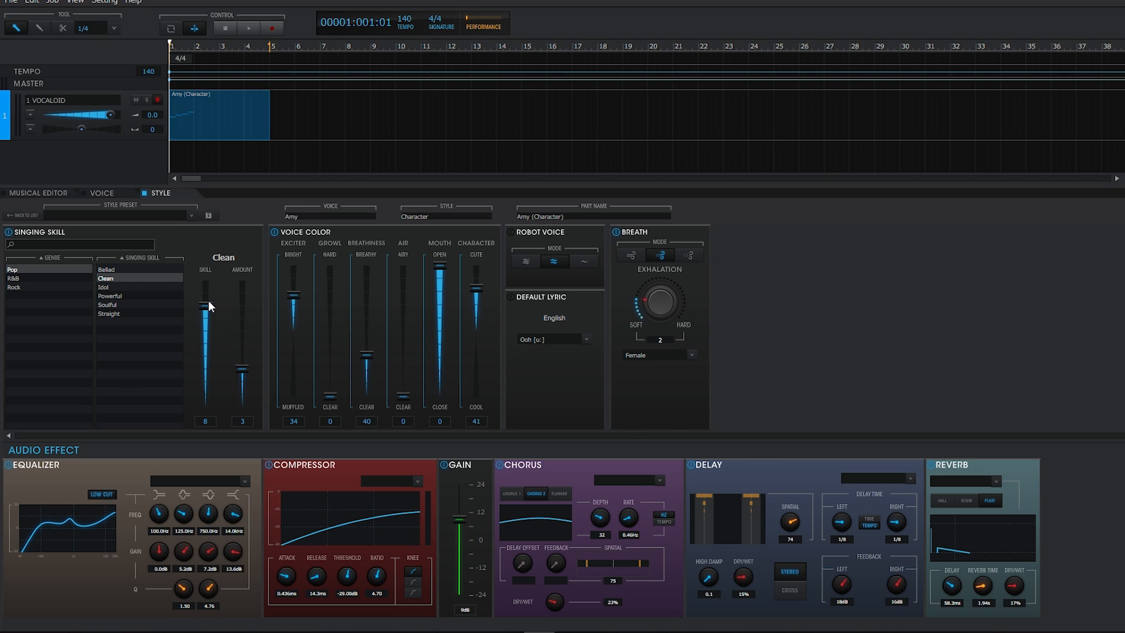
left_click(249, 28)
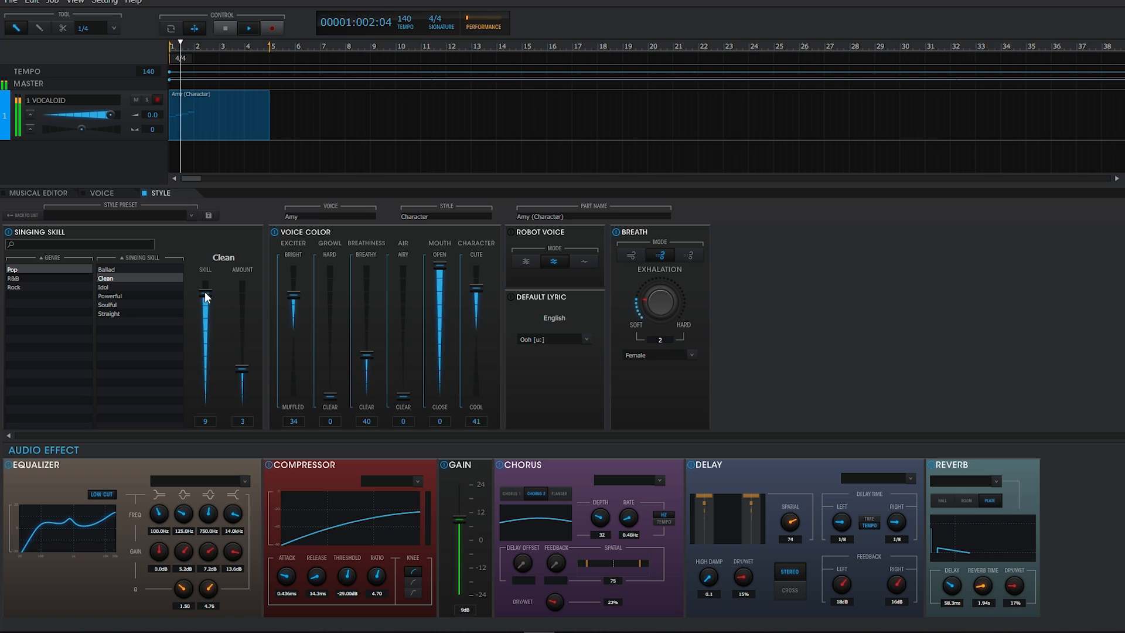
left_click(243, 306)
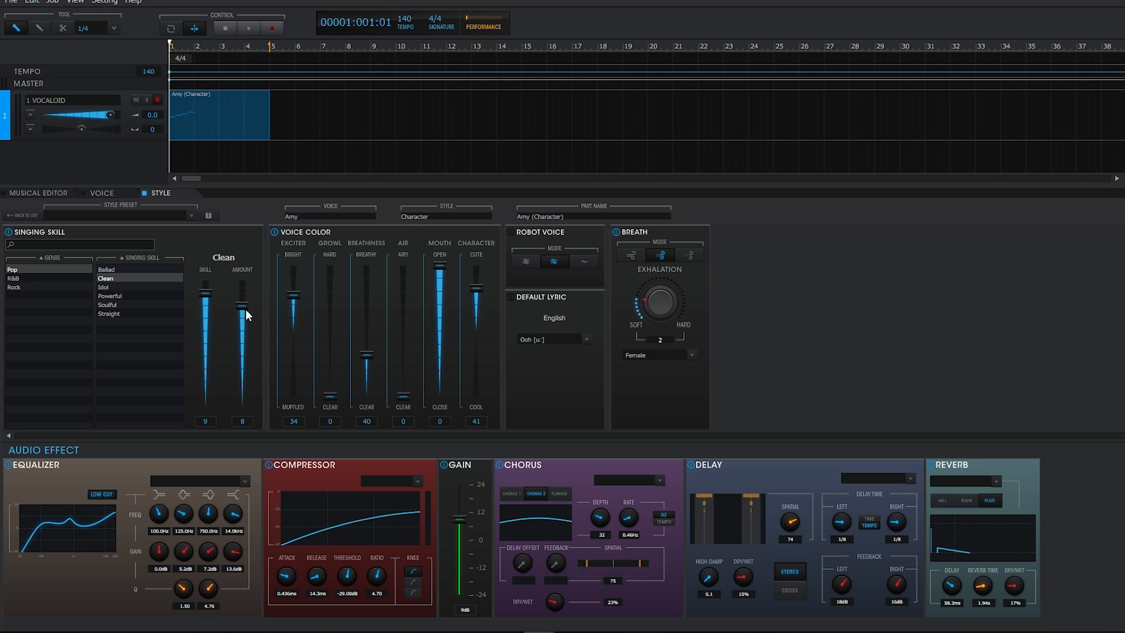
left_click(235, 30)
- Audition the phrase with the Voice Color Exciter at 51, and settle the Exciter on 27
mouse_move(296, 295)
left_mouse_down()
mouse_move(304, 368)
mouse_move(301, 281)
left_mouse_up()
left_click(248, 28)
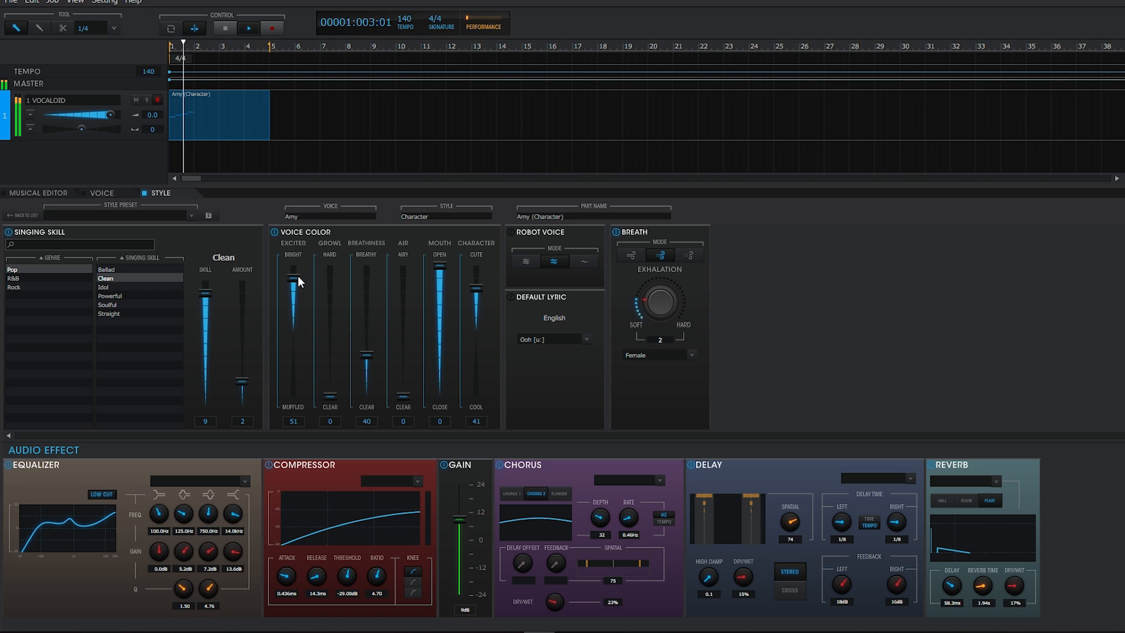
left_click_drag(297, 276, 295, 303)
left_click(232, 31)
left_click(246, 29)
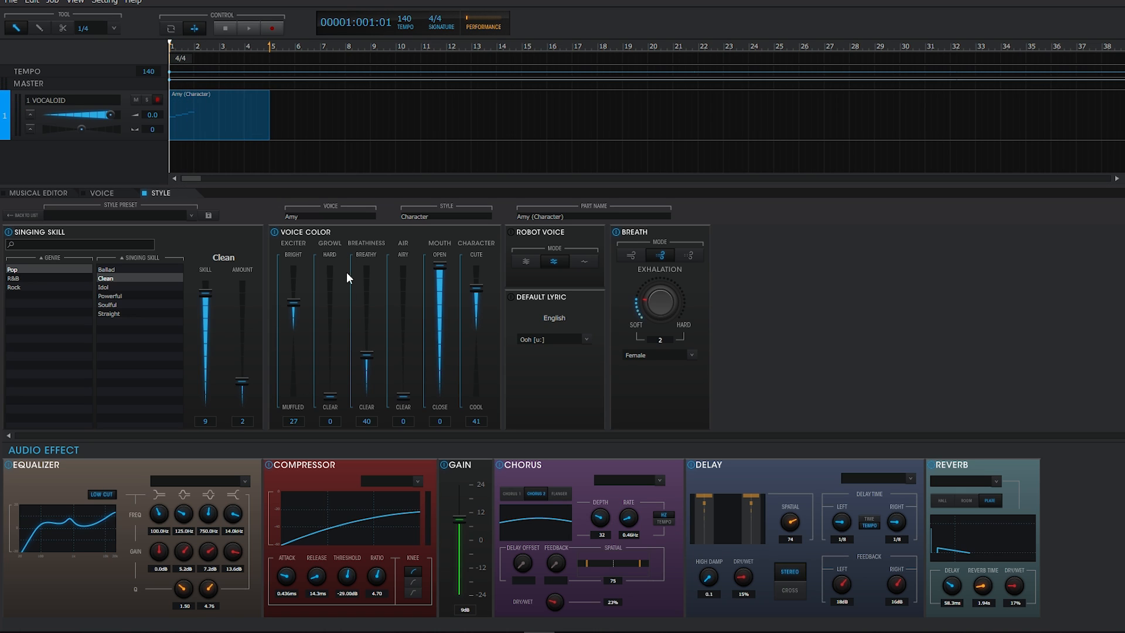
- Audition the phrase with Growl at 109 and 67, and settle Growl on 33
left_click_drag(335, 397, 338, 296)
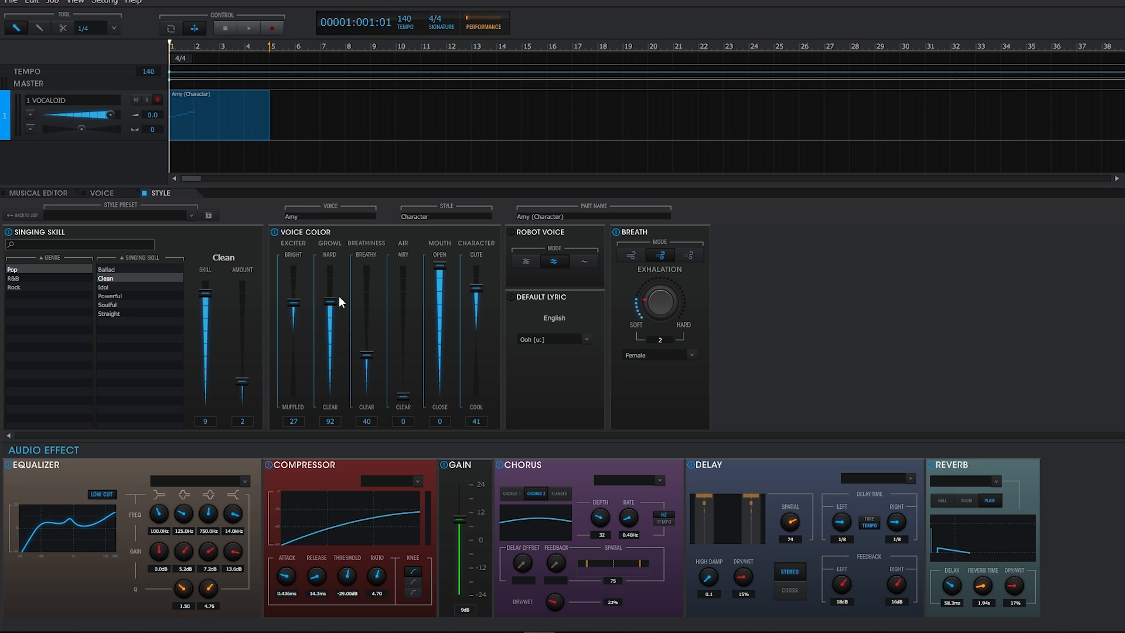
left_click(248, 28)
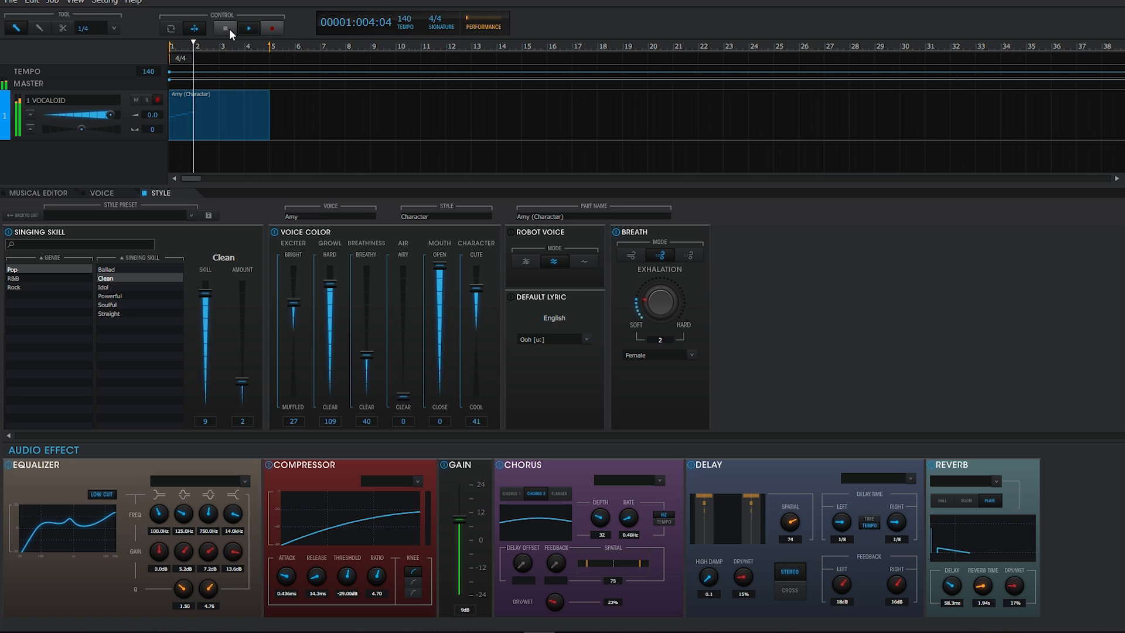
left_click(229, 29)
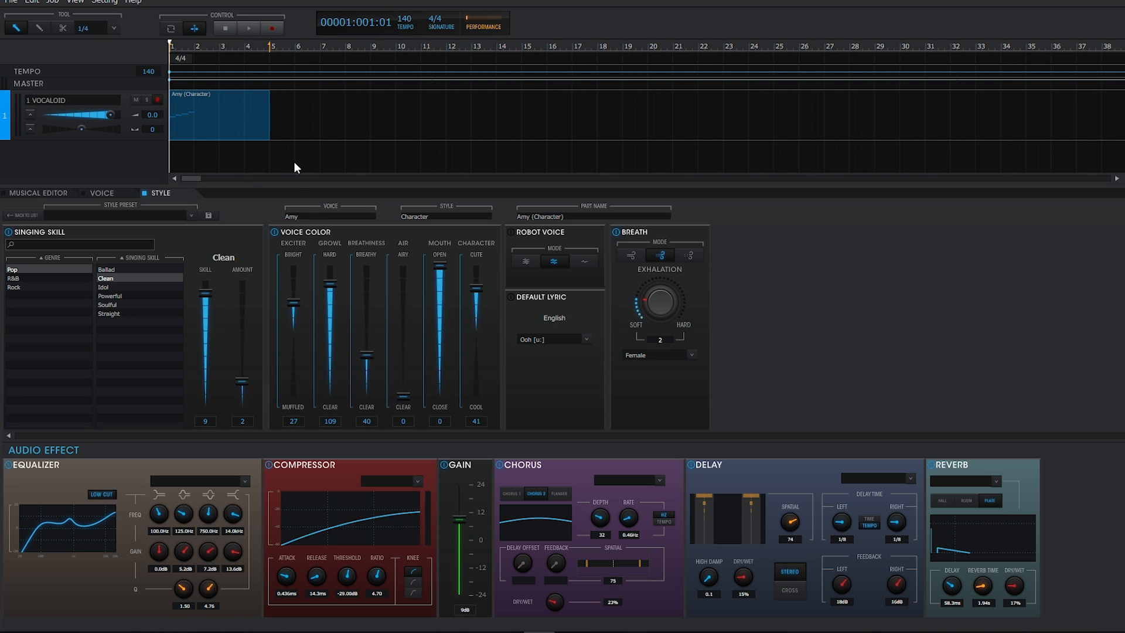
left_click_drag(331, 285, 338, 325)
left_click(248, 27)
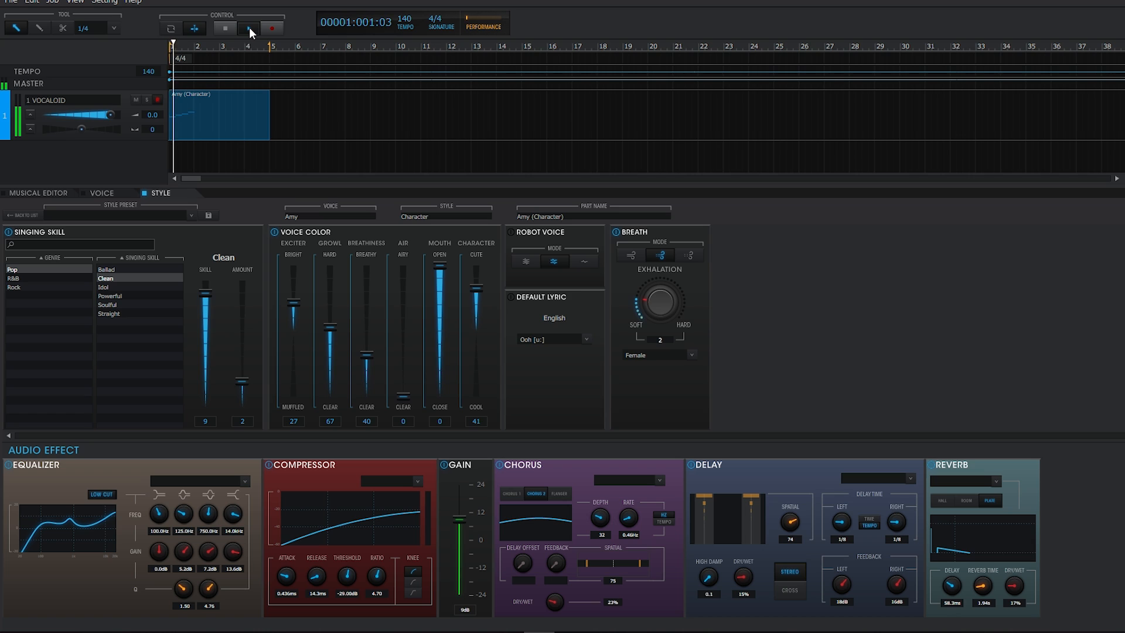
left_click_drag(330, 327, 331, 363)
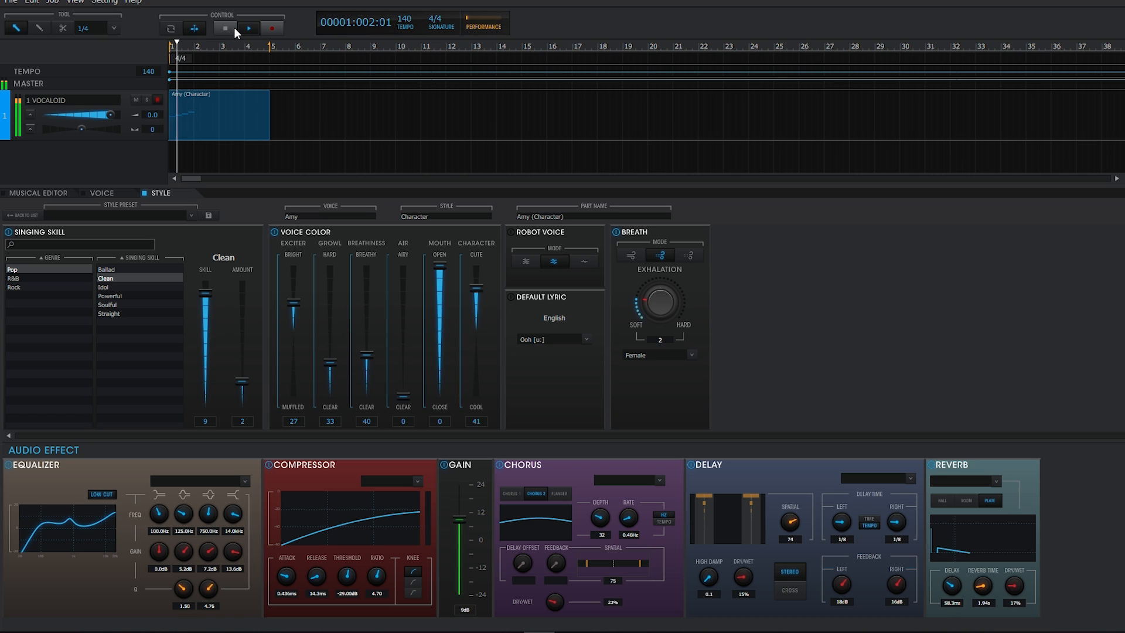
left_click(232, 28)
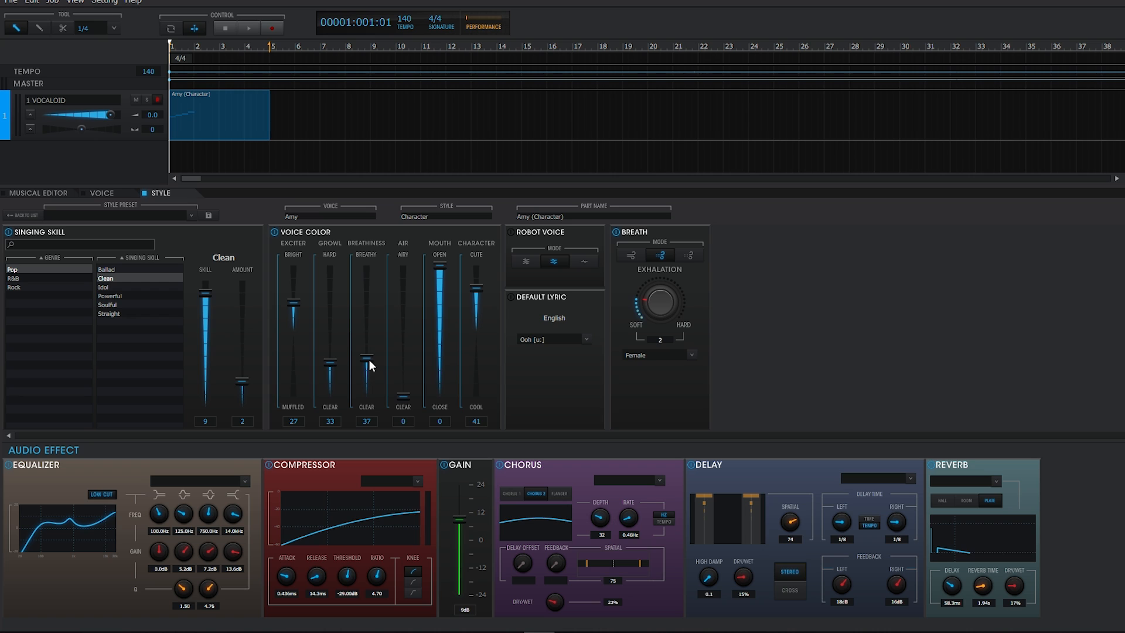
- Audition the phrase with Breathiness at 104, and settle Breathiness on 42
left_click_drag(369, 360, 370, 291)
left_click(244, 27)
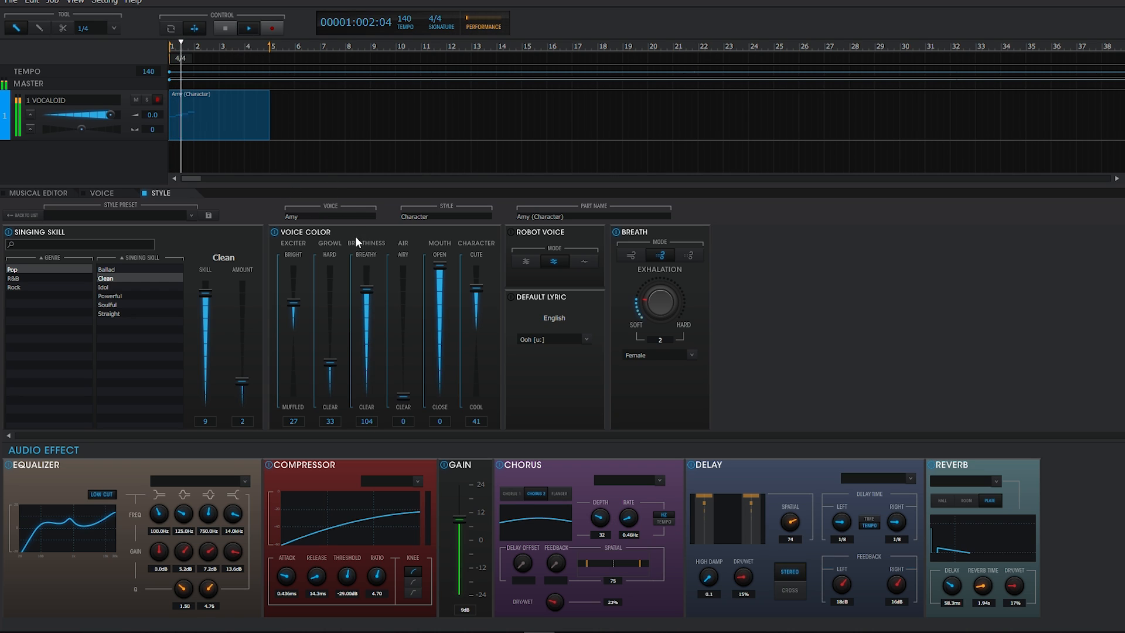
left_click(230, 27)
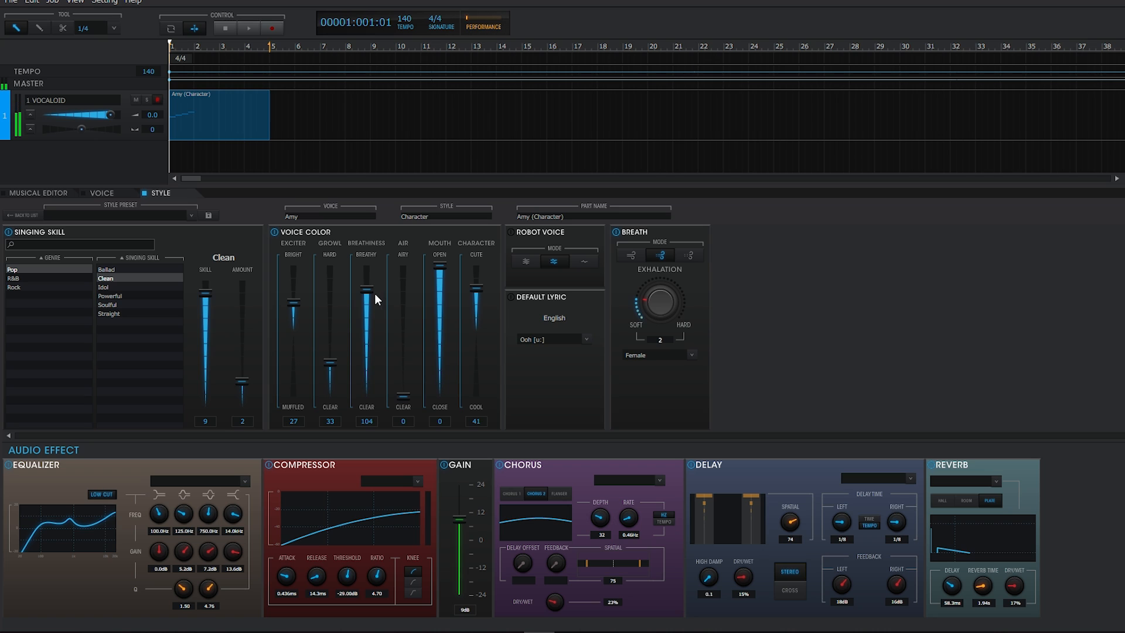
left_click_drag(374, 291, 377, 338)
left_click(248, 27)
left_click_drag(365, 345, 366, 352)
- Set Air to 70 after auditioning it at 98, and play the phrase with Mouth at -127
left_click(248, 28)
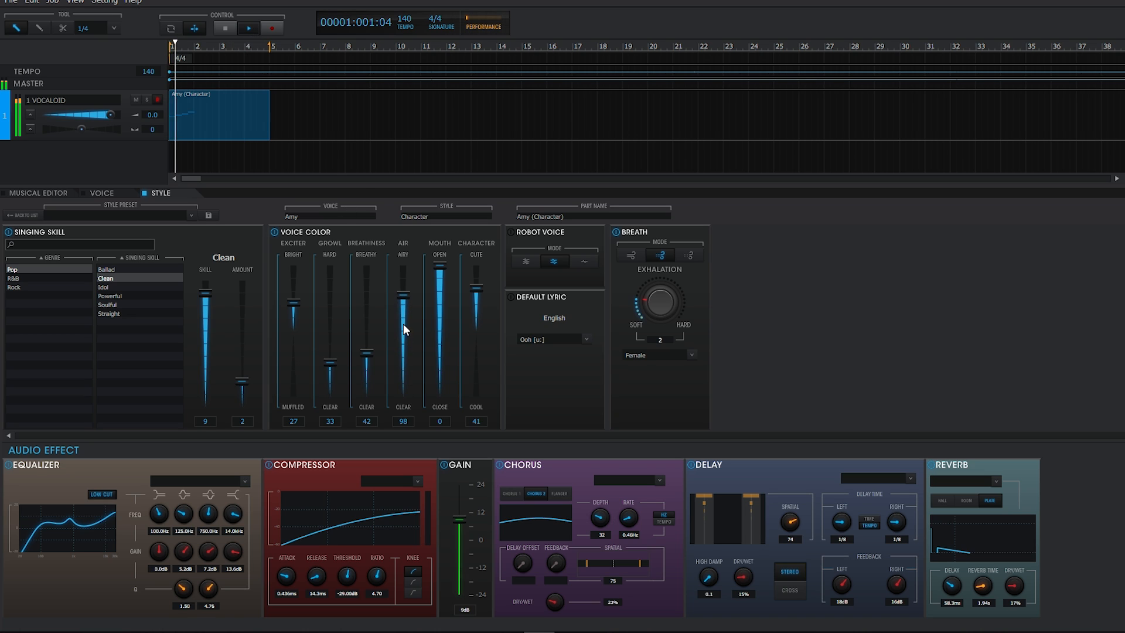
left_click_drag(403, 328, 408, 300)
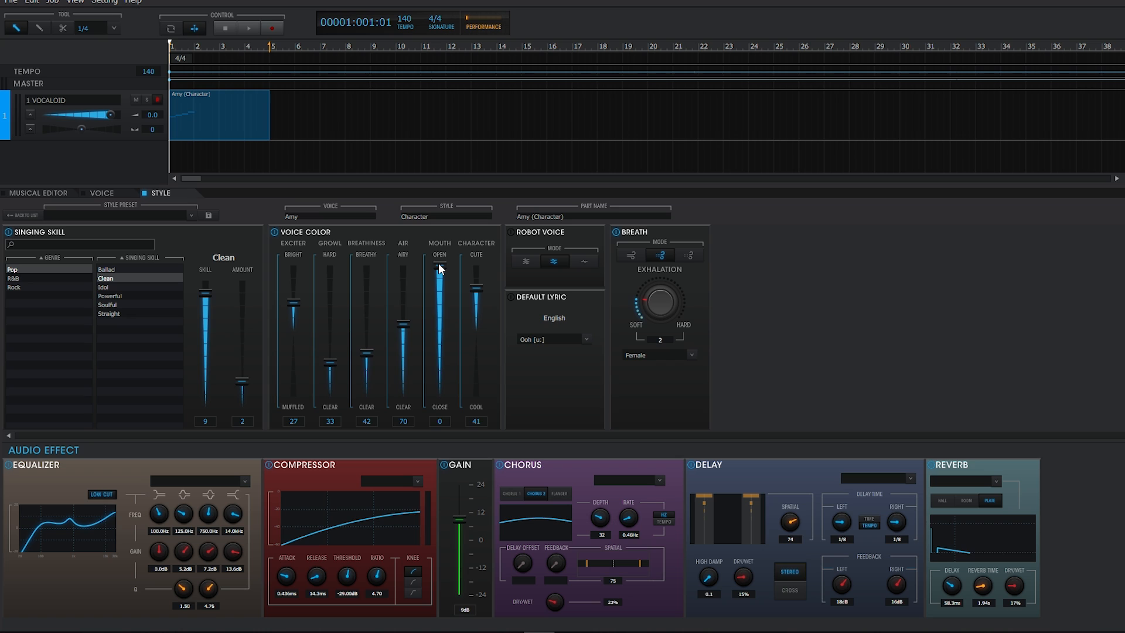
left_click_drag(445, 270, 441, 397)
left_click(304, 150)
left_click(257, 26)
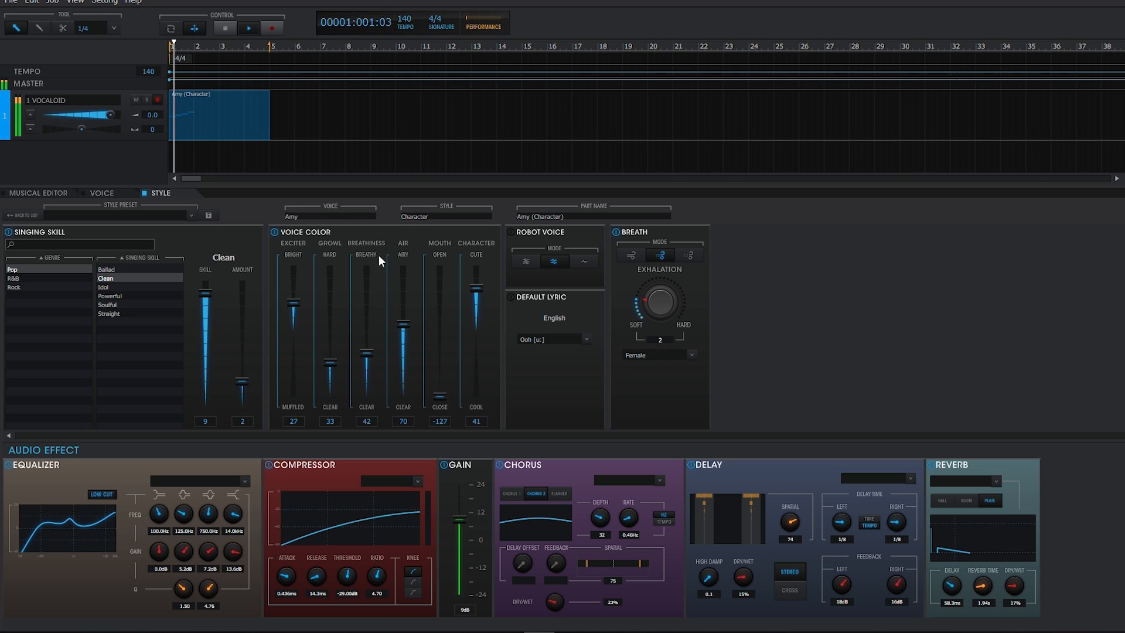
- Set Mouth to 0, and audition the phrase with the Voice Color Character at -43
left_click(224, 28)
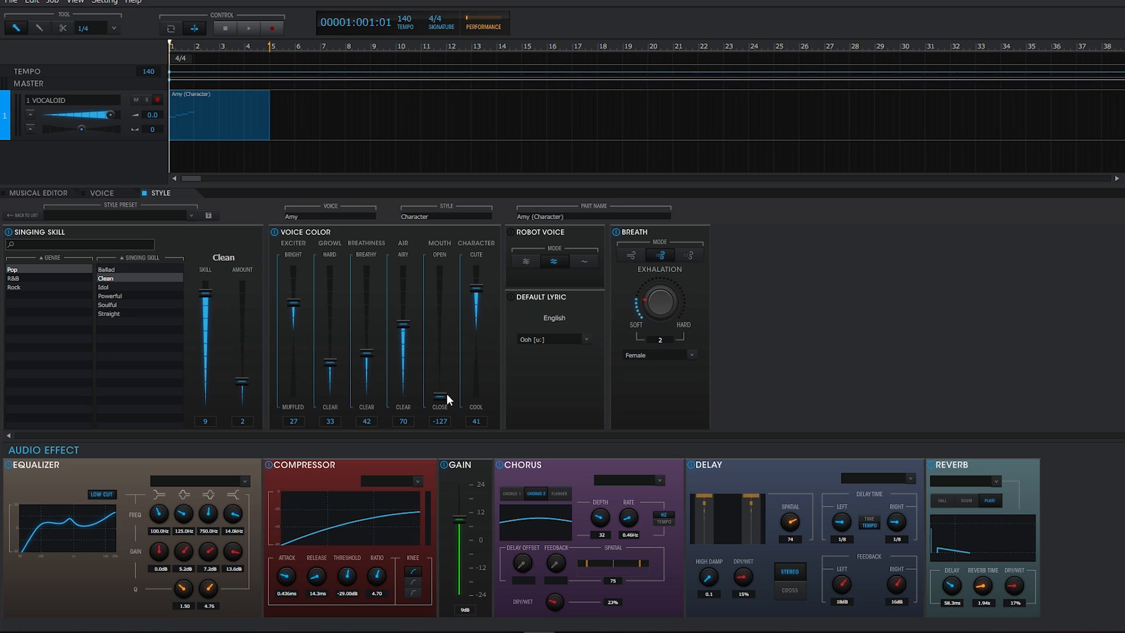
left_click_drag(441, 395, 440, 267)
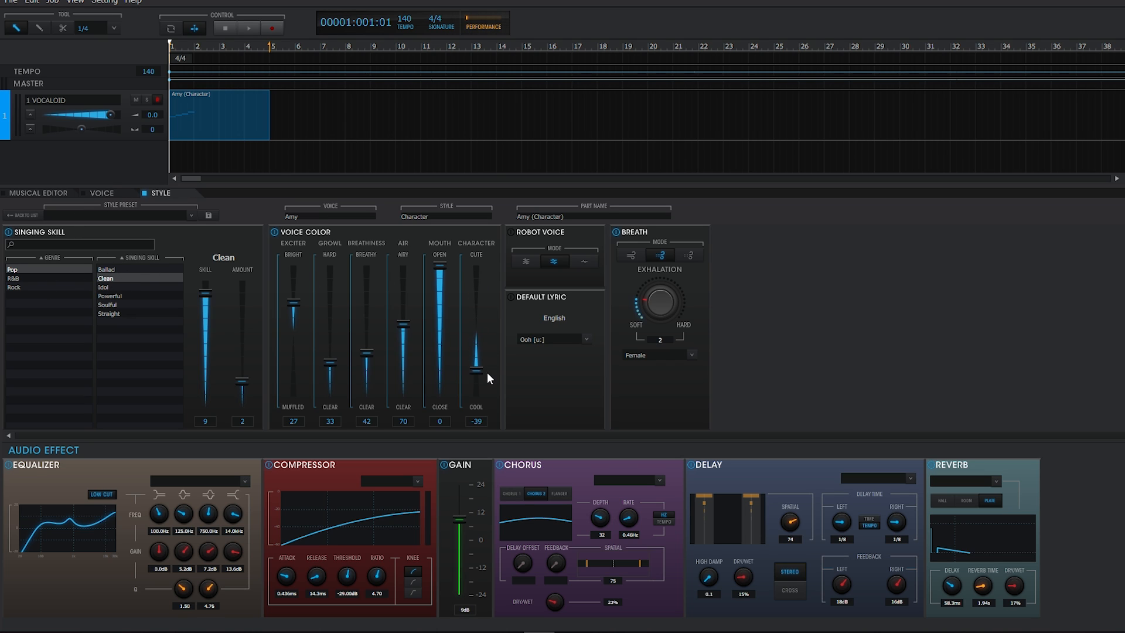
left_click_drag(486, 371, 487, 376)
left_click(250, 30)
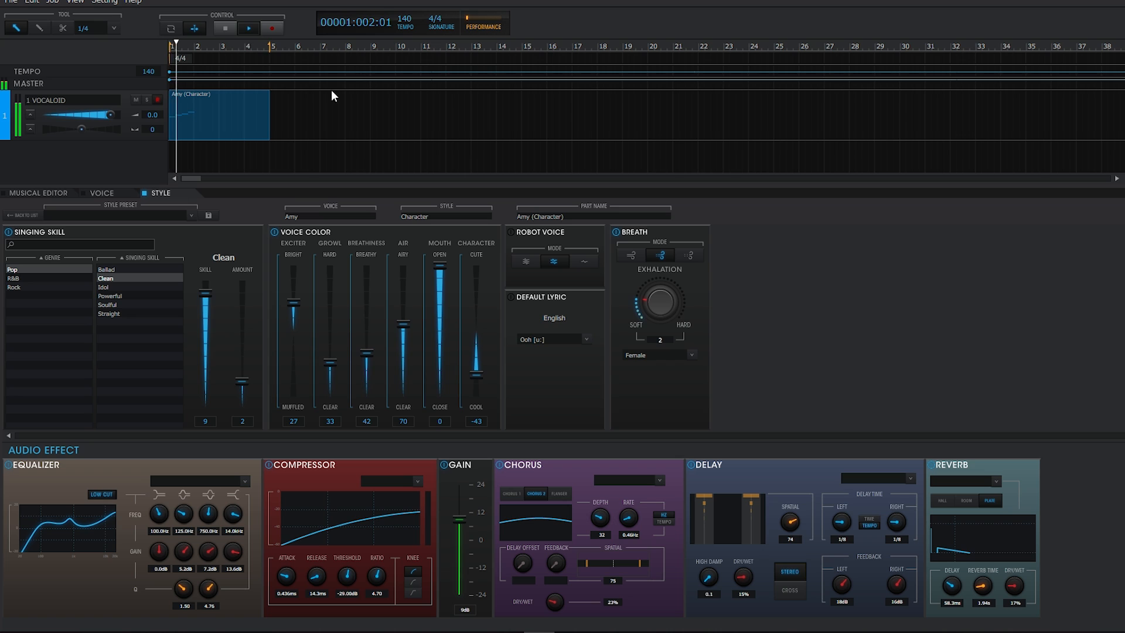
left_click(225, 28)
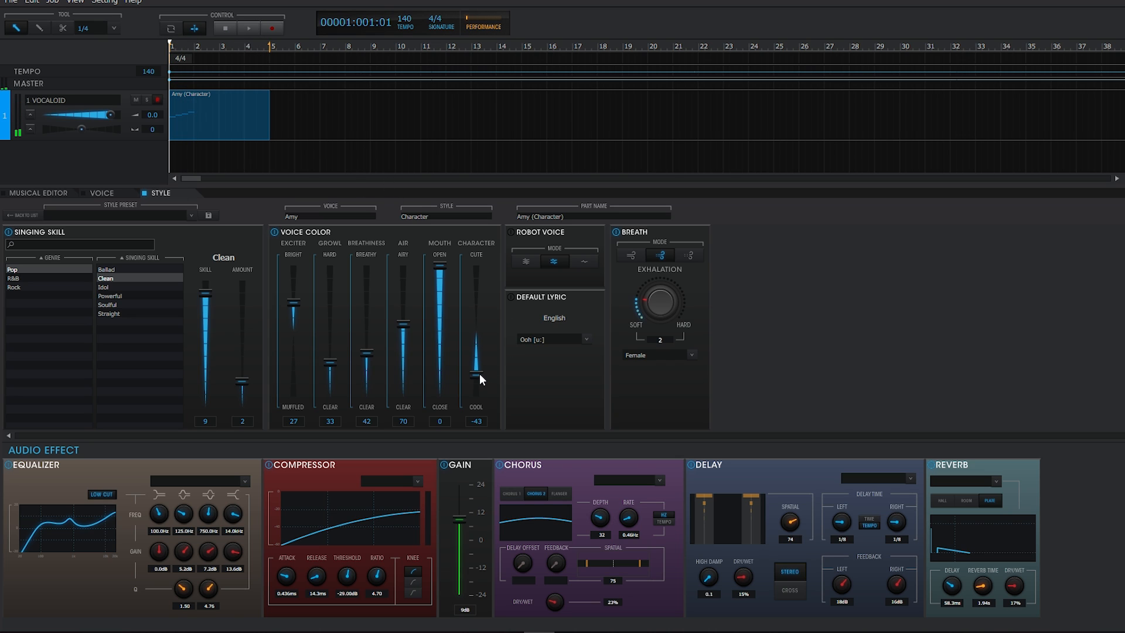
- Audition the phrase with Character at 39 and 63, and settle Character on 30
left_click_drag(479, 374, 480, 297)
left_click(251, 30)
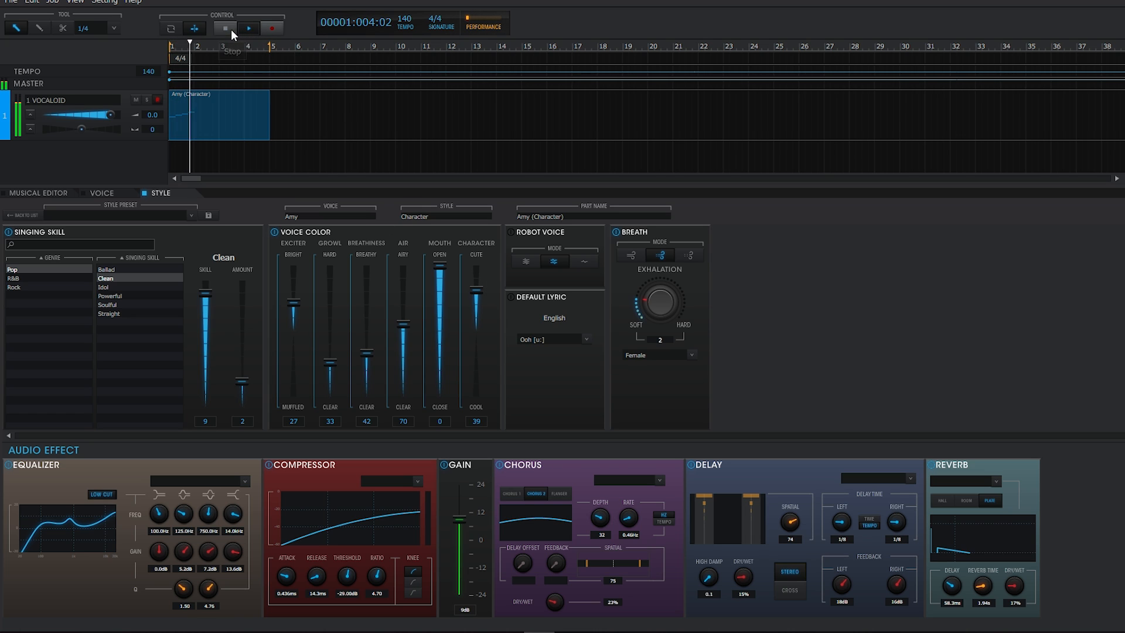
left_click(230, 30)
left_click_drag(476, 289, 475, 265)
left_click(250, 29)
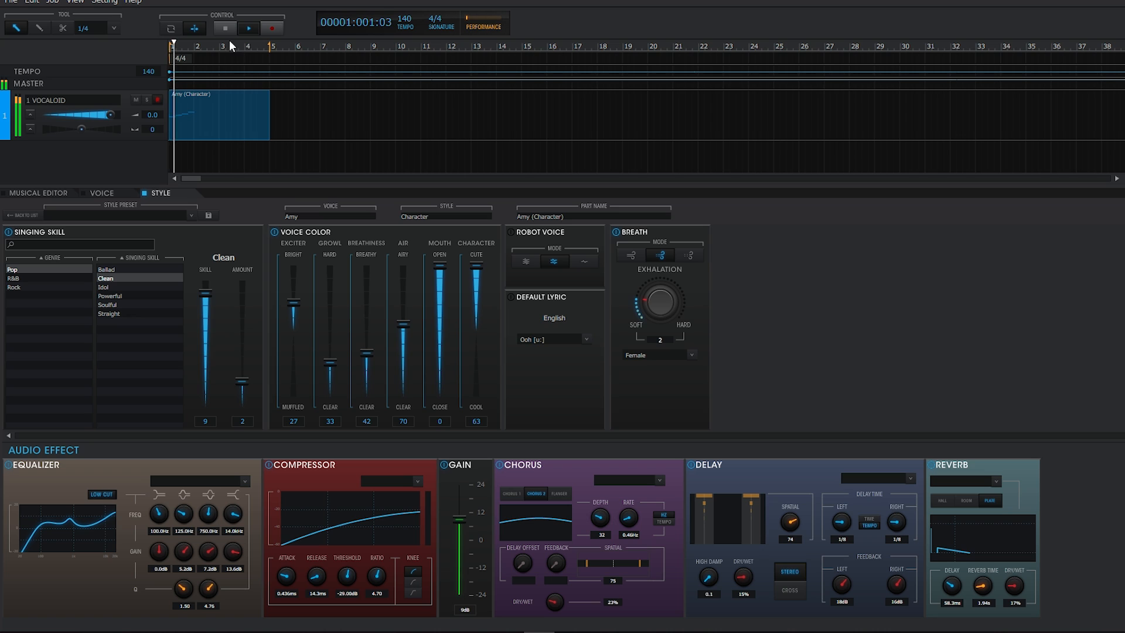
left_click(230, 31)
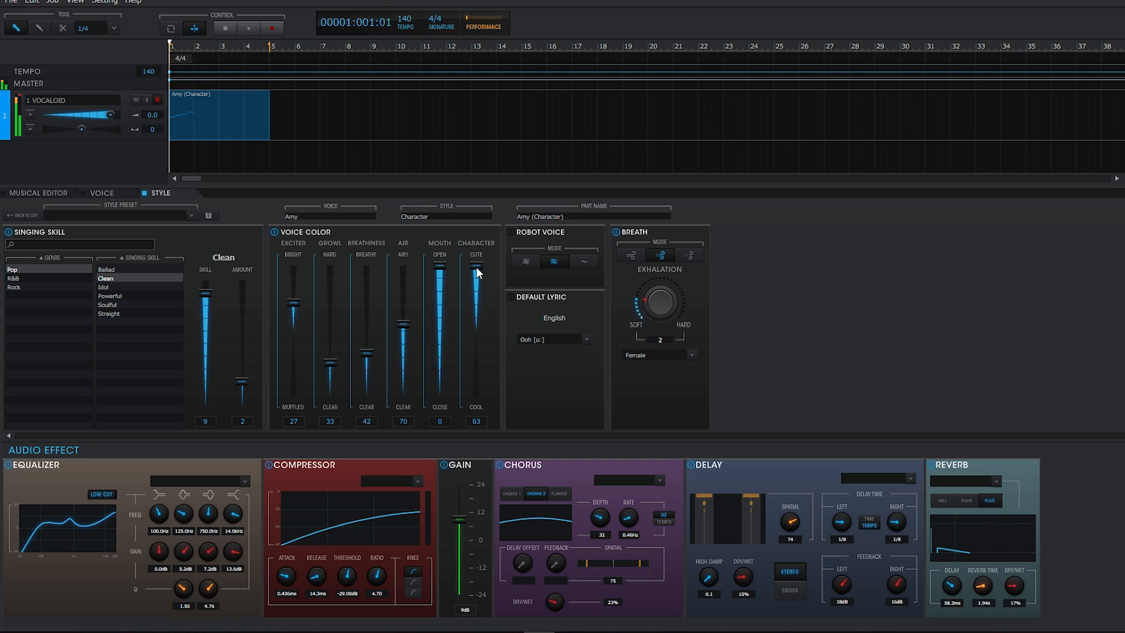
left_click_drag(476, 266, 483, 300)
- Select all four notes of the phrase and move them one beat later at the same pitches
left_click(630, 255)
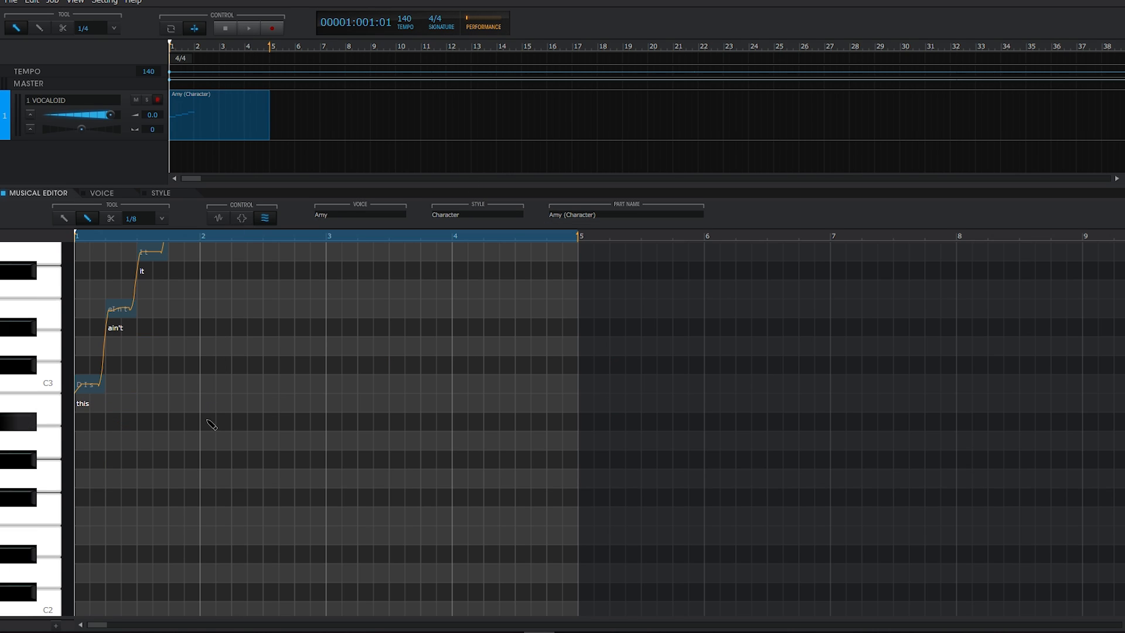
scroll(220, 414, "up", 2)
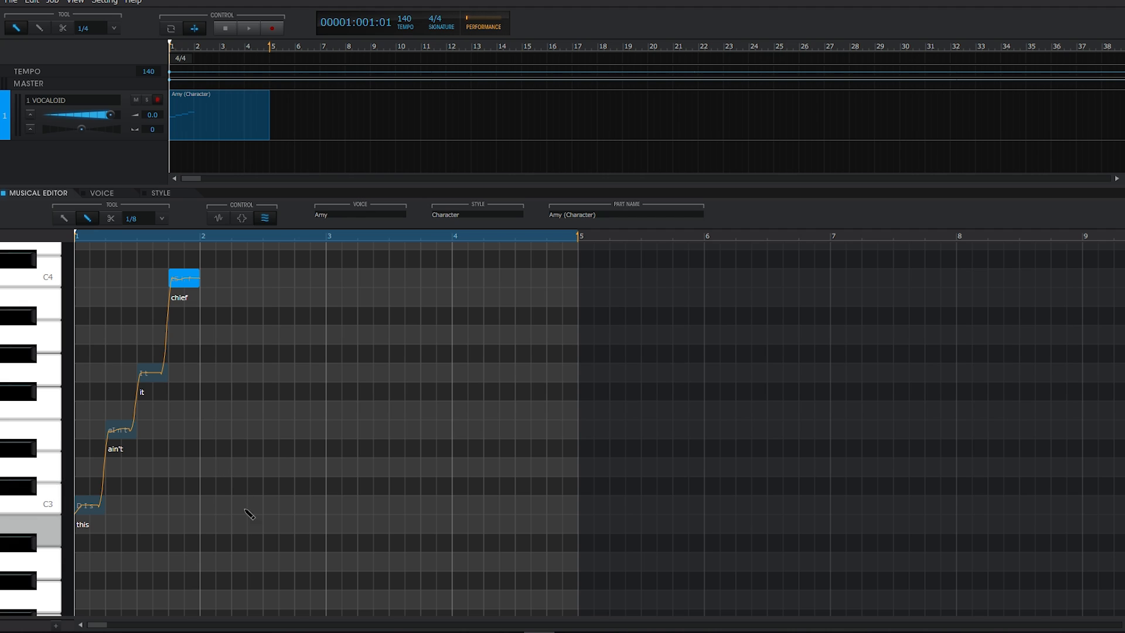
left_click(65, 218)
mouse_move(254, 513)
left_mouse_down()
mouse_move(88, 299)
mouse_move(76, 263)
left_mouse_up()
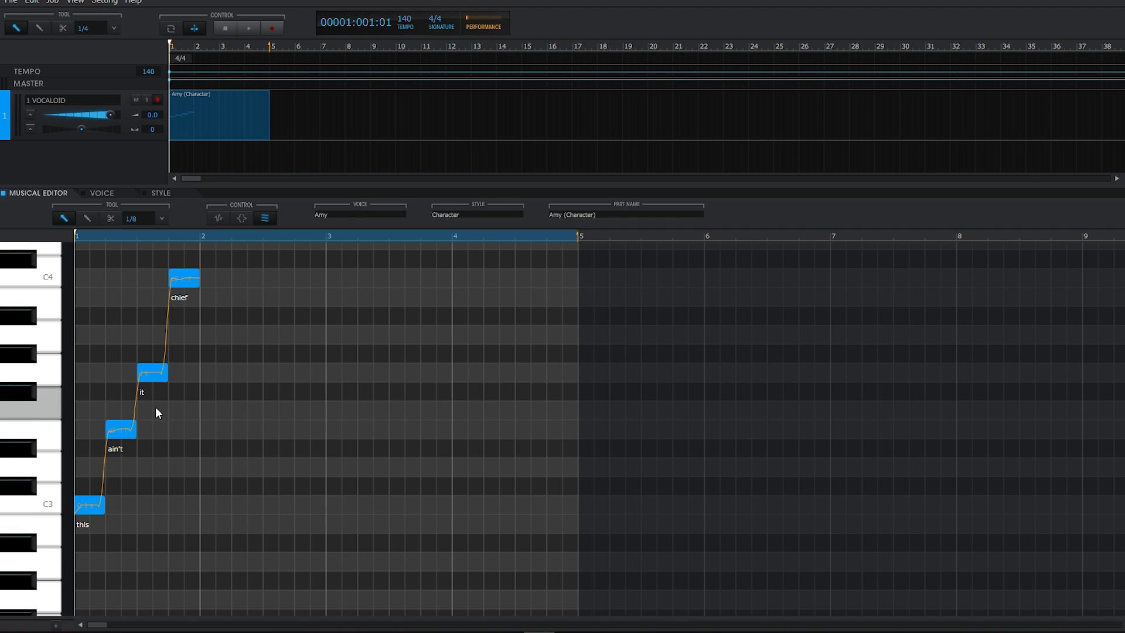
left_click_drag(94, 506, 133, 488)
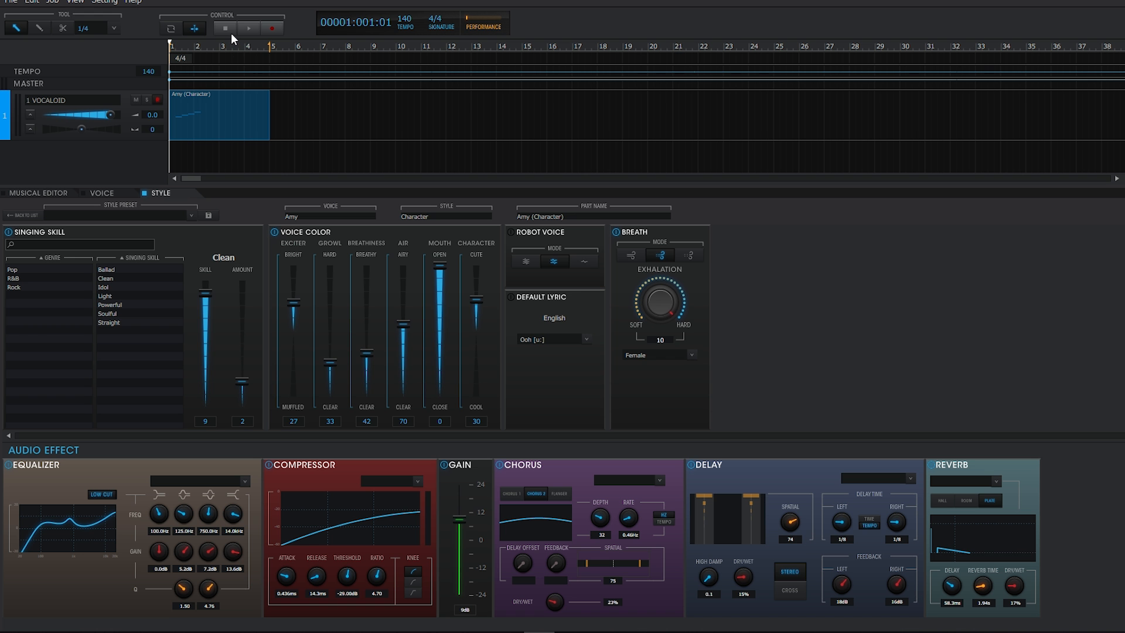
- Set the Breath Exhalation to 3, audition the phrase, and keep the breath type on Female
scroll(662, 302, "down", 1)
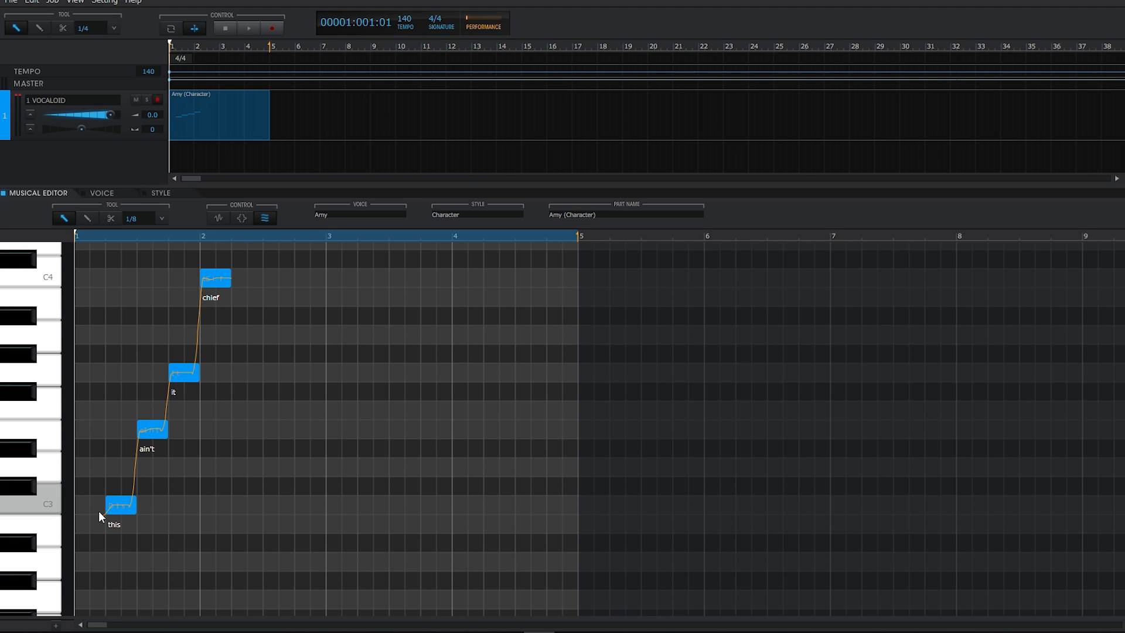
left_click(155, 192)
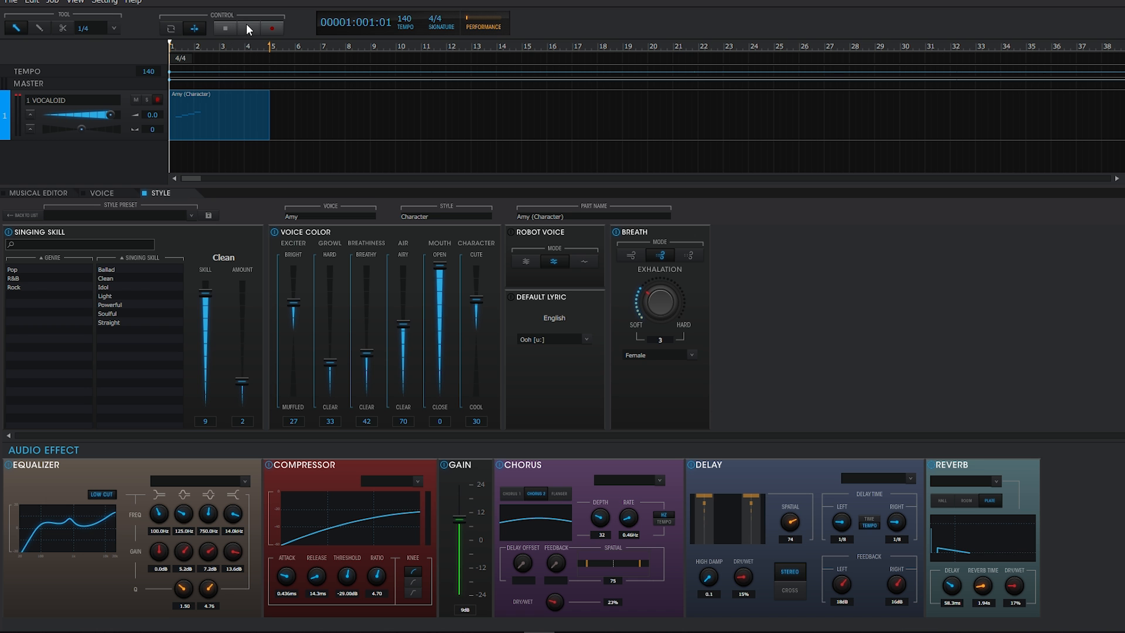
left_click(248, 27)
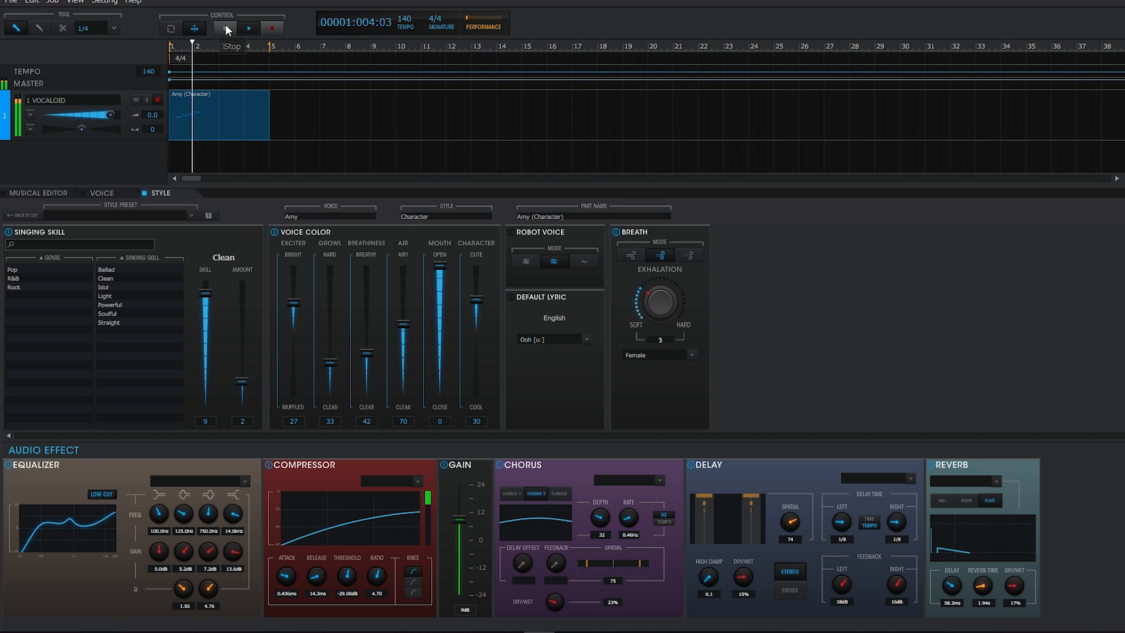
left_click(225, 28)
left_click(656, 355)
left_click(646, 368)
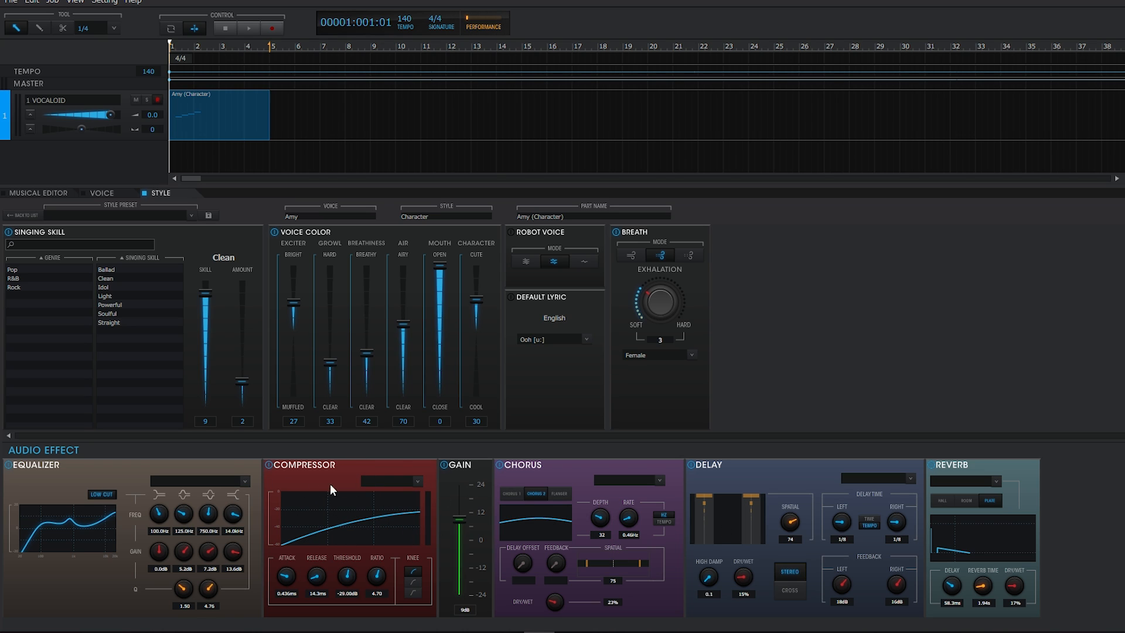
- Set Chorus Depth to 41, Rate to 3.05 Hz and Dry/Wet to 32%, set Reverb Dry/Wet to 32%, and view the options for adding an audio effect
left_click_drag(285, 487, 310, 459)
right_click(1078, 490)
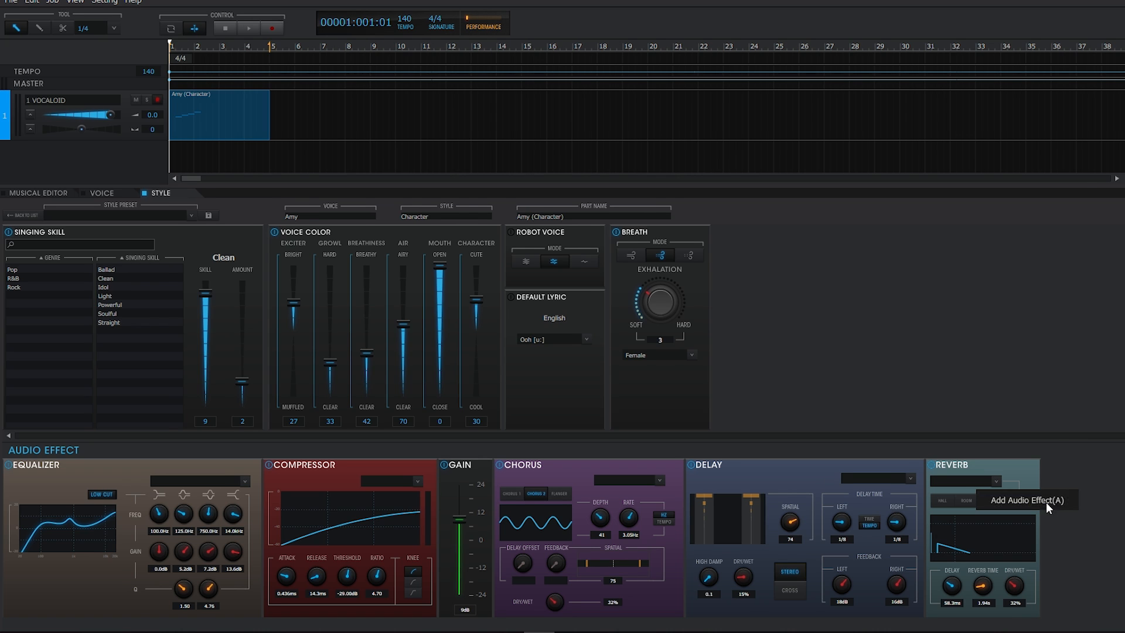
left_click(1046, 501)
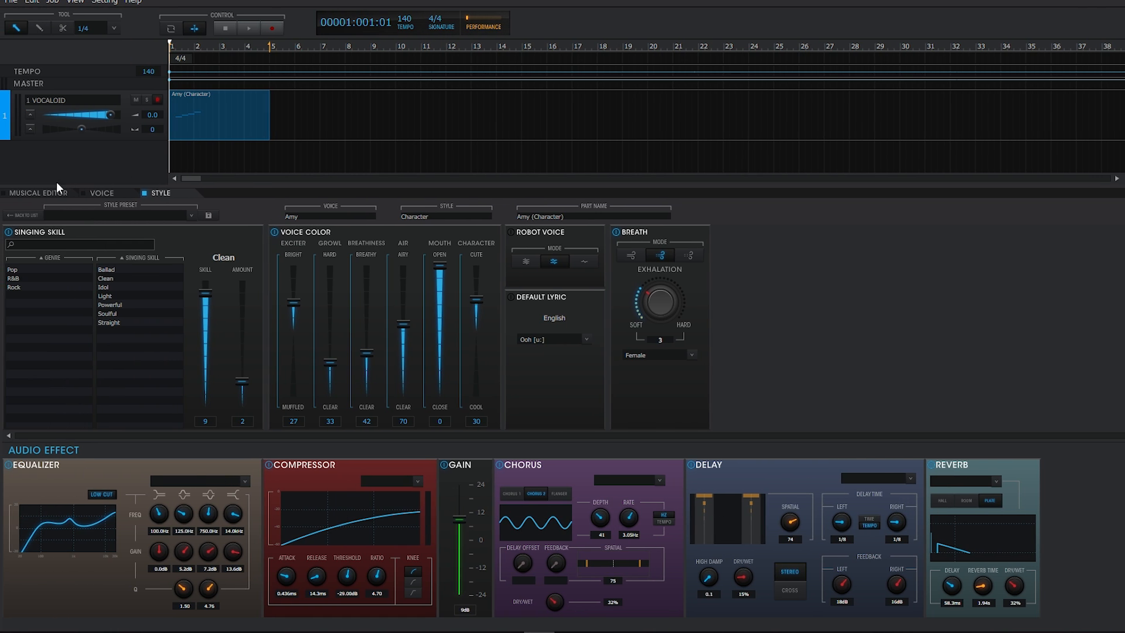
- Return to the phrase's notes and rename the VOCALOID track as lol
left_click(46, 192)
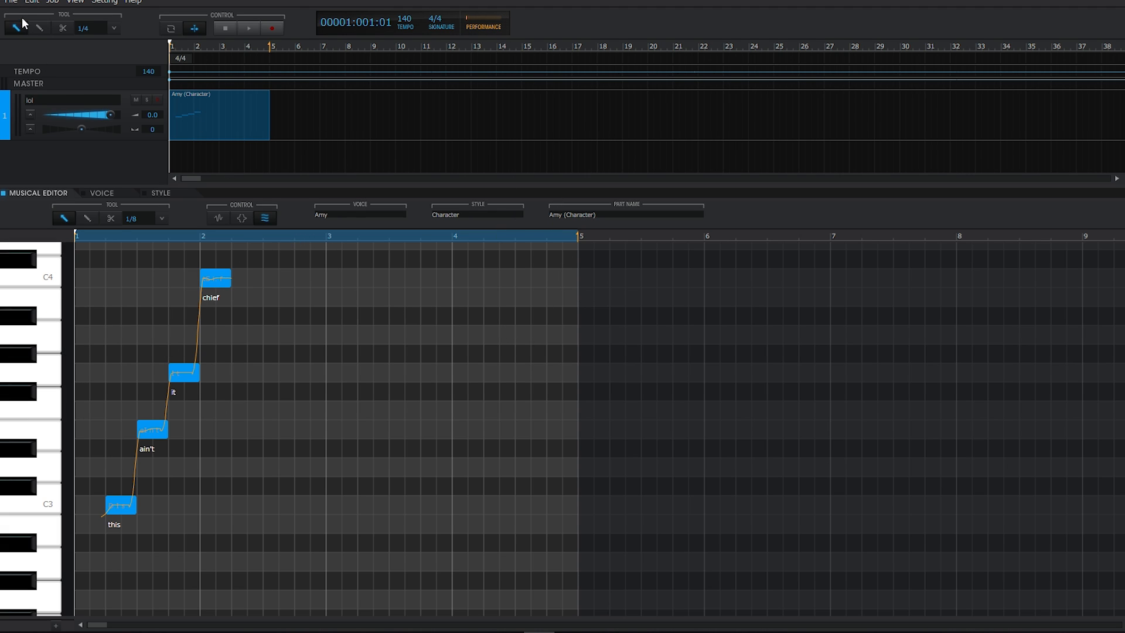
- Examine the Audio Mixdown options for track selection and audio output, and close them without exporting
left_click(13, 2)
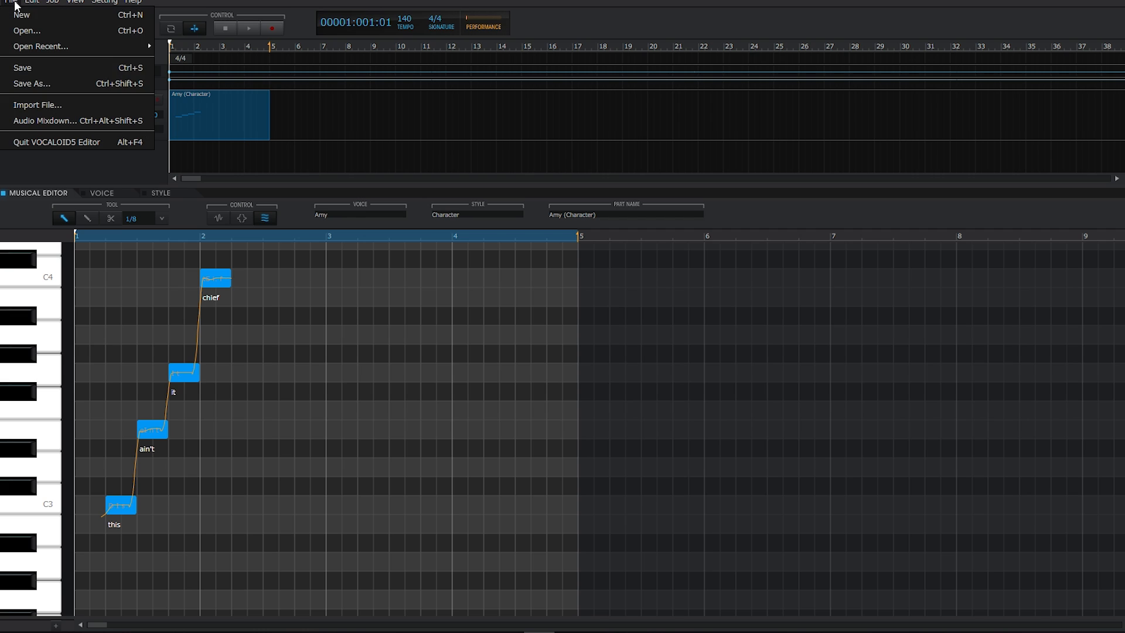
left_click(73, 120)
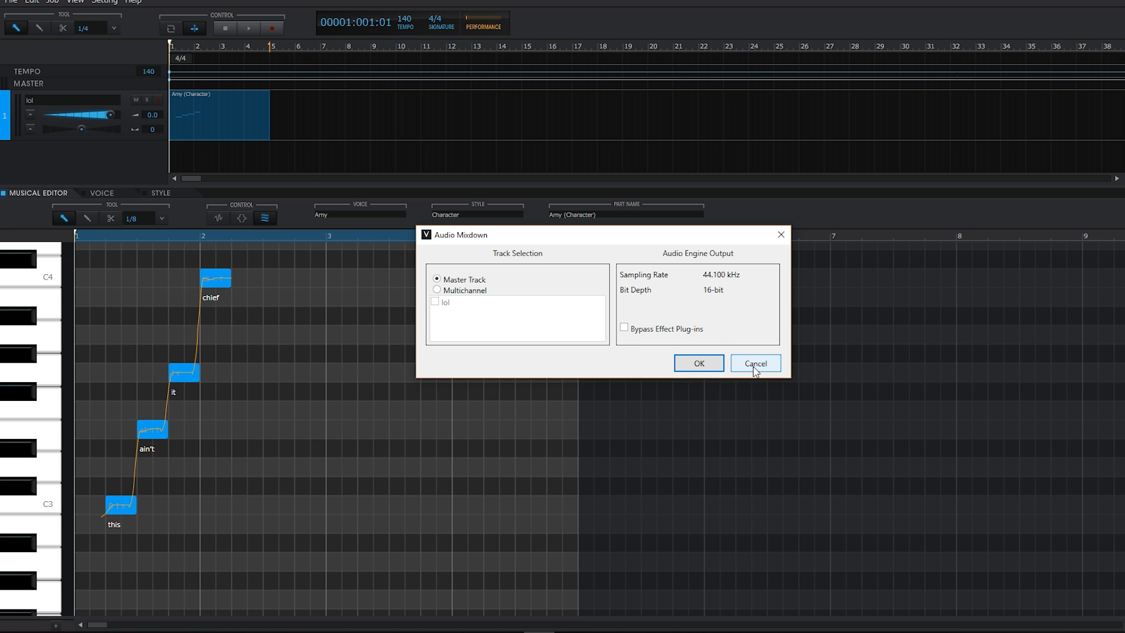
left_click(759, 365)
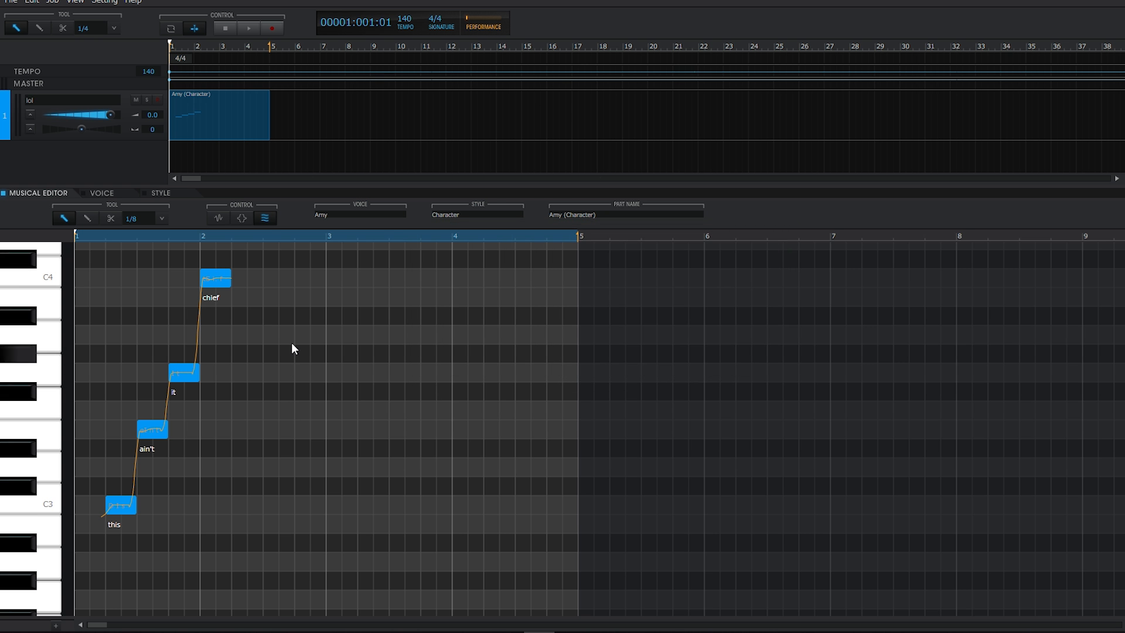
left_click(11, 2)
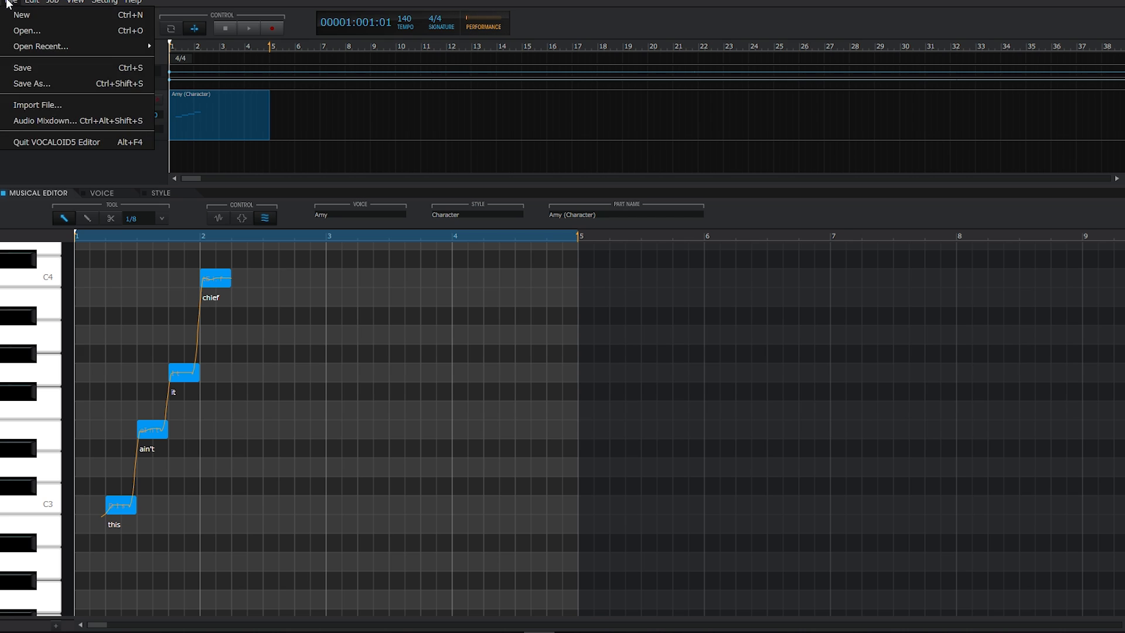
left_click(82, 119)
key("Escape")
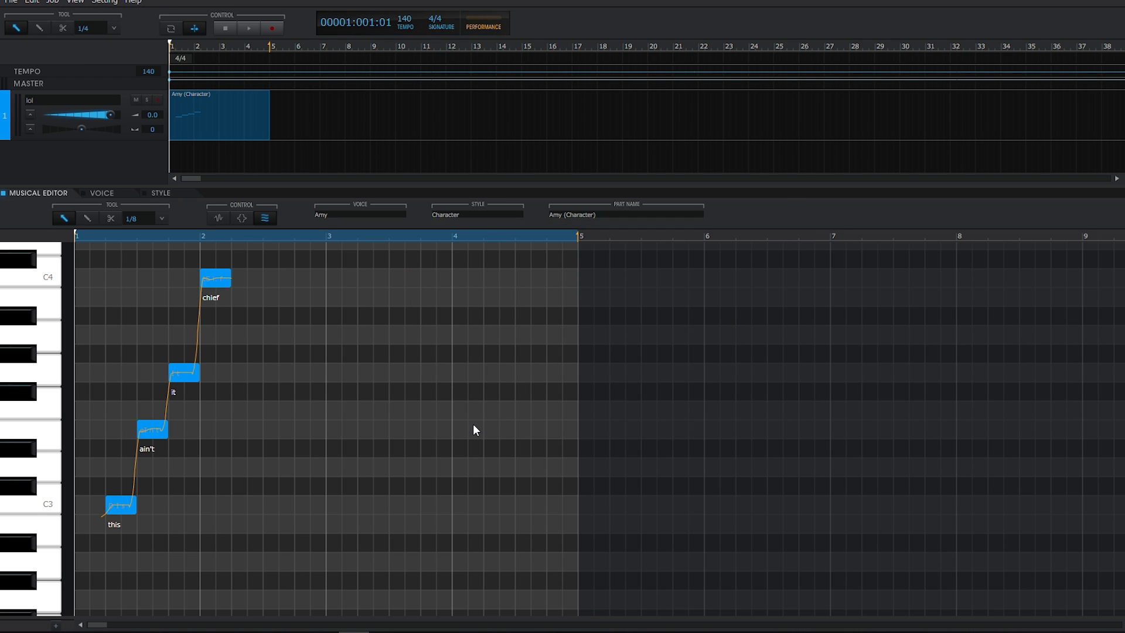